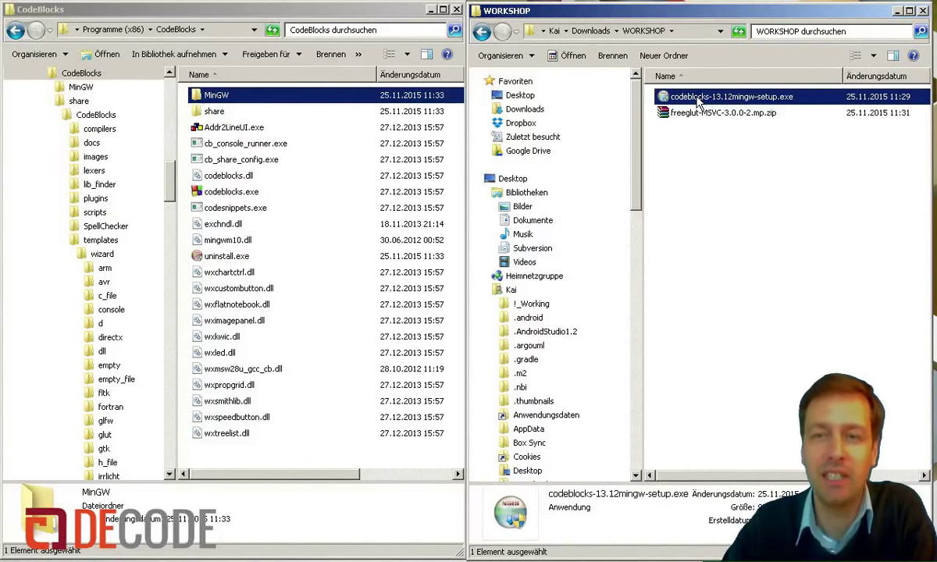
Step: Run the Code::Blocks 13.12 MinGW setup through license acceptance and the full install type up to the install location, and cancel it
key(Down)
key(Up)
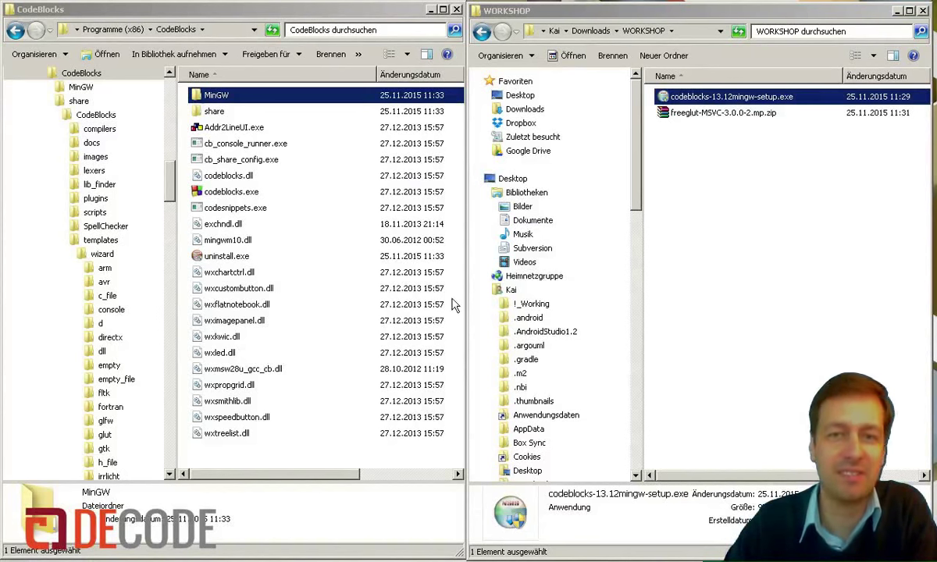
click(539, 410)
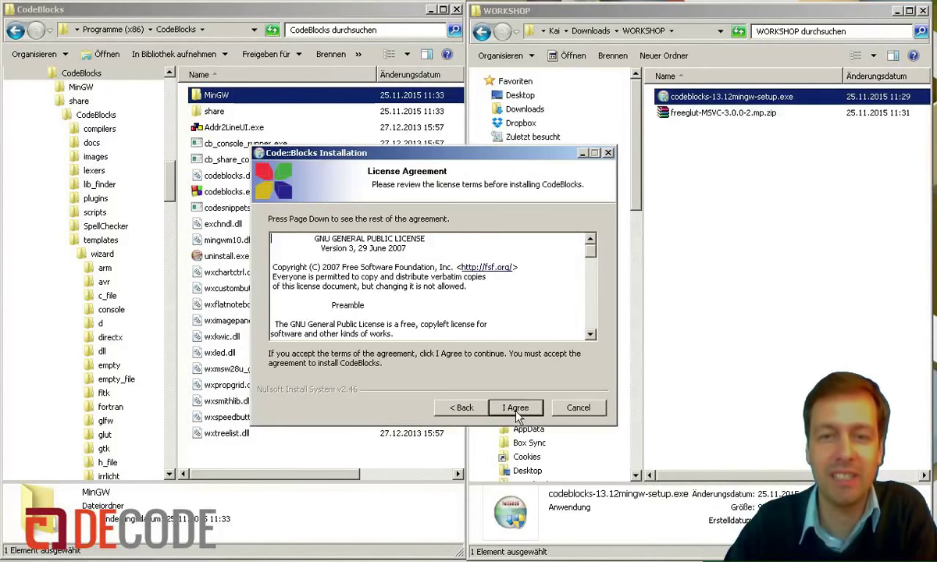
click(523, 410)
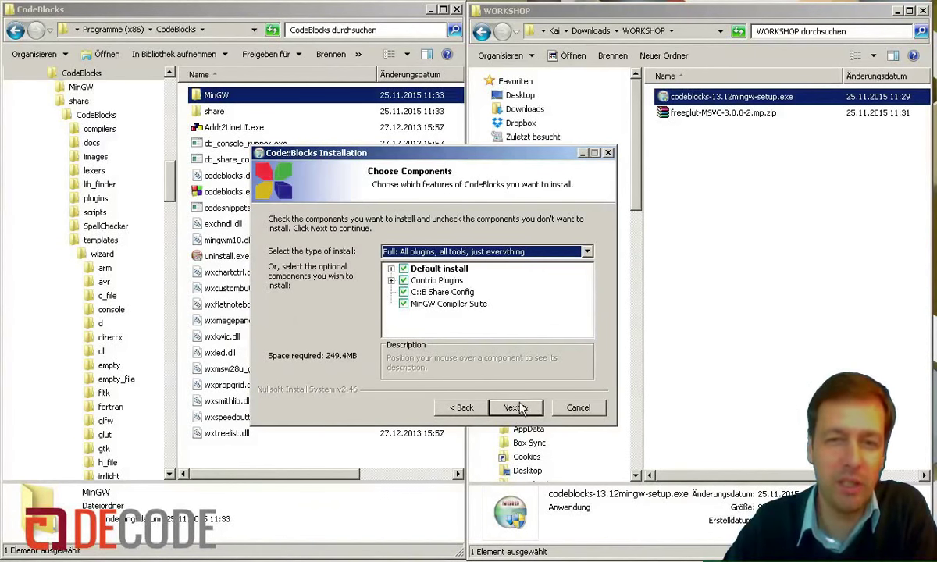
mouse_move(406, 273)
drag(411, 152, 408, 96)
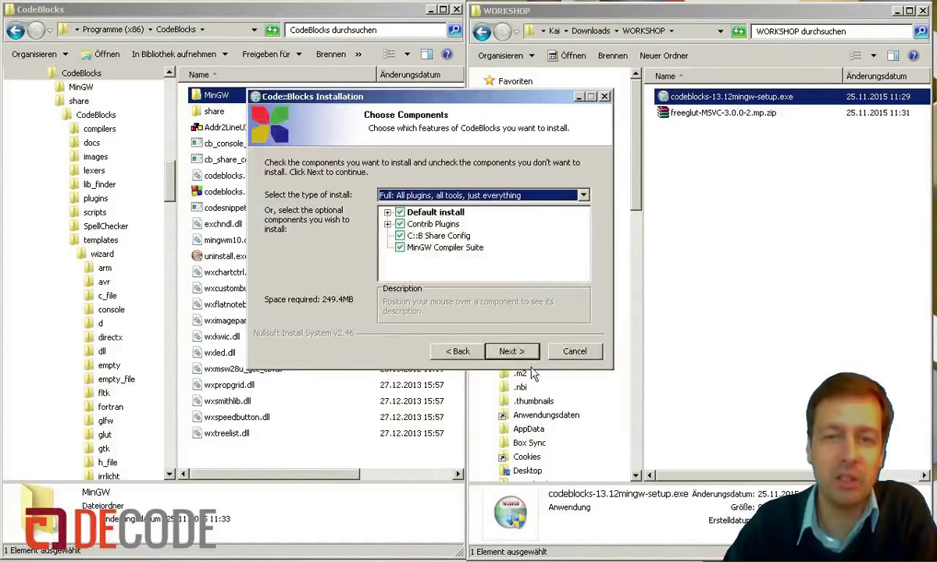
click(515, 352)
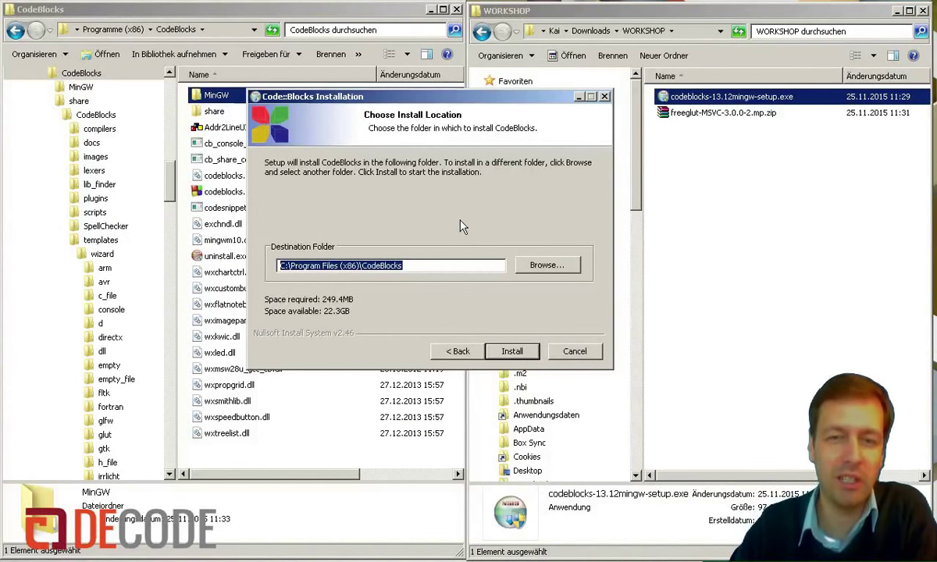
drag(457, 100, 467, 111)
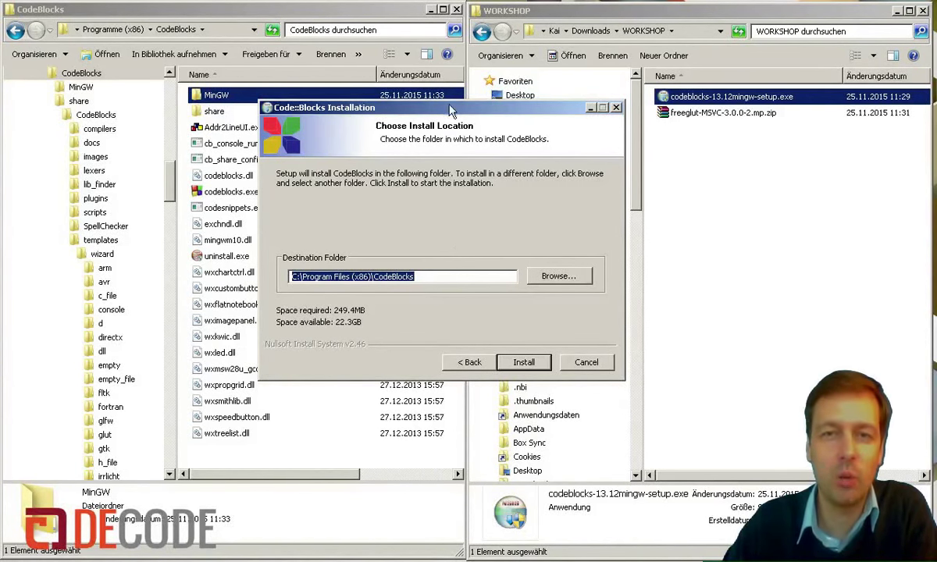
drag(461, 114, 472, 142)
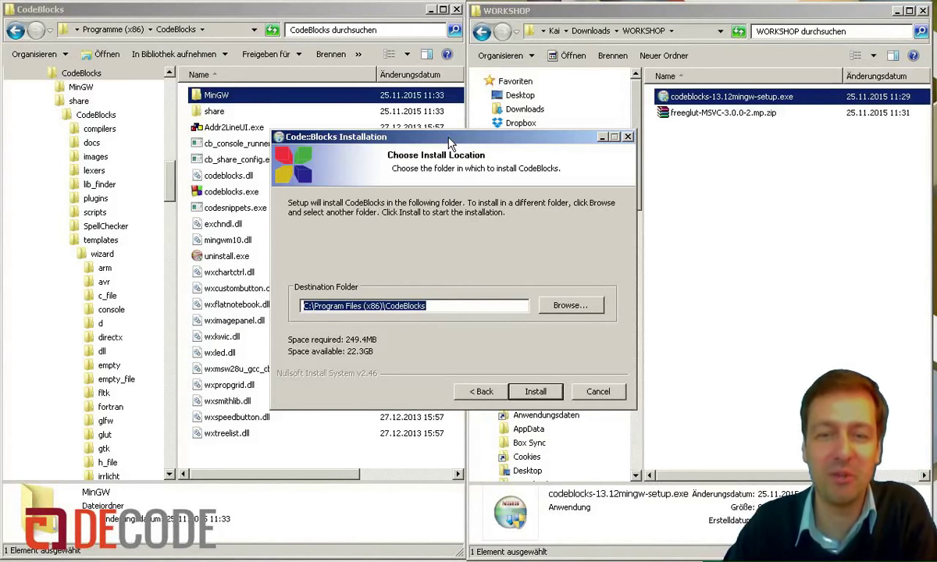
drag(450, 143, 452, 153)
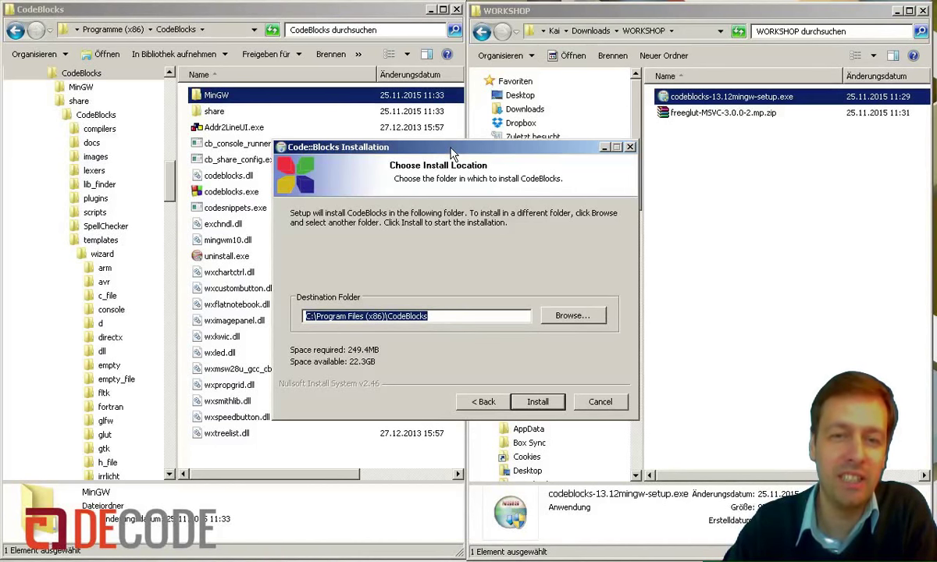
click(599, 403)
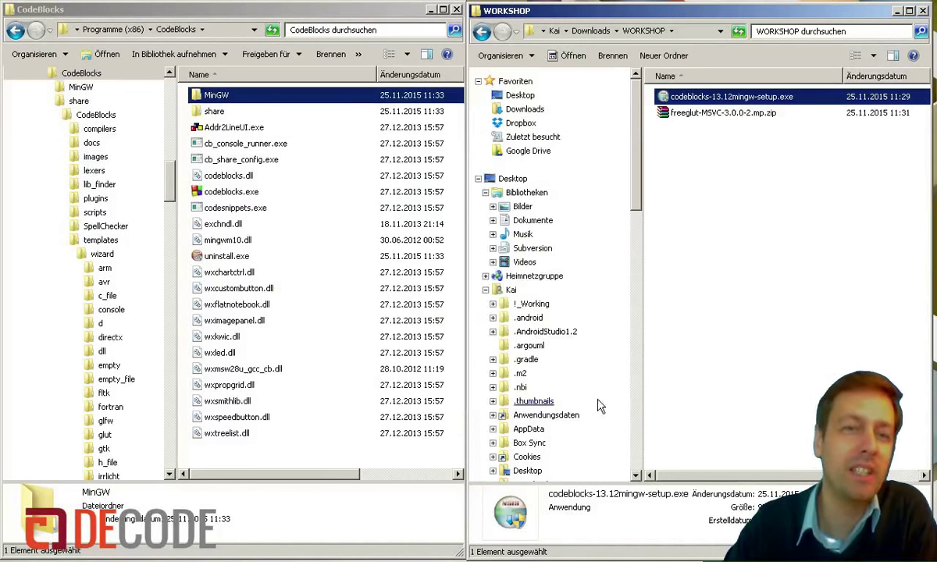
Step: Open the CodeBlocks installation folder inside Programme (x86) and look through its folder structure
scroll(160, 164, up, 9)
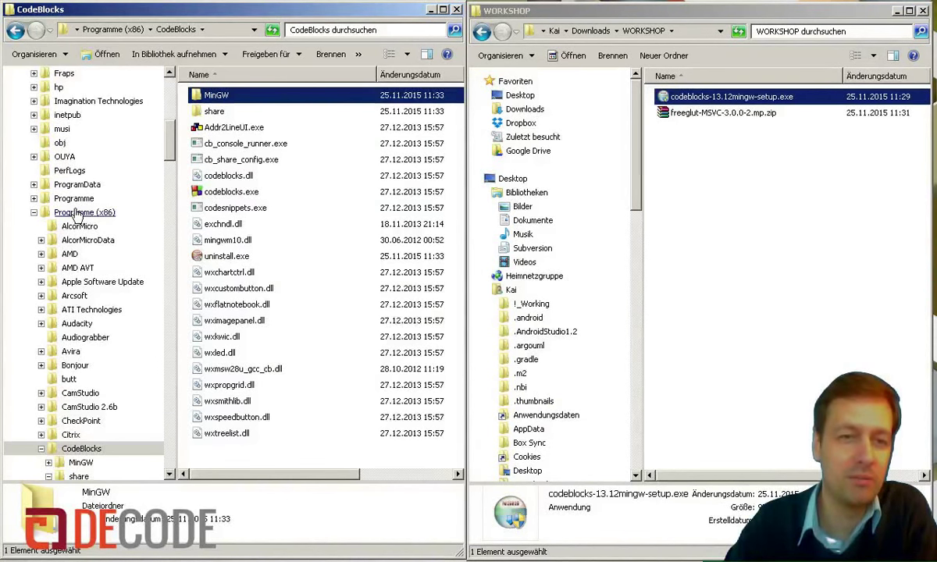
click(82, 212)
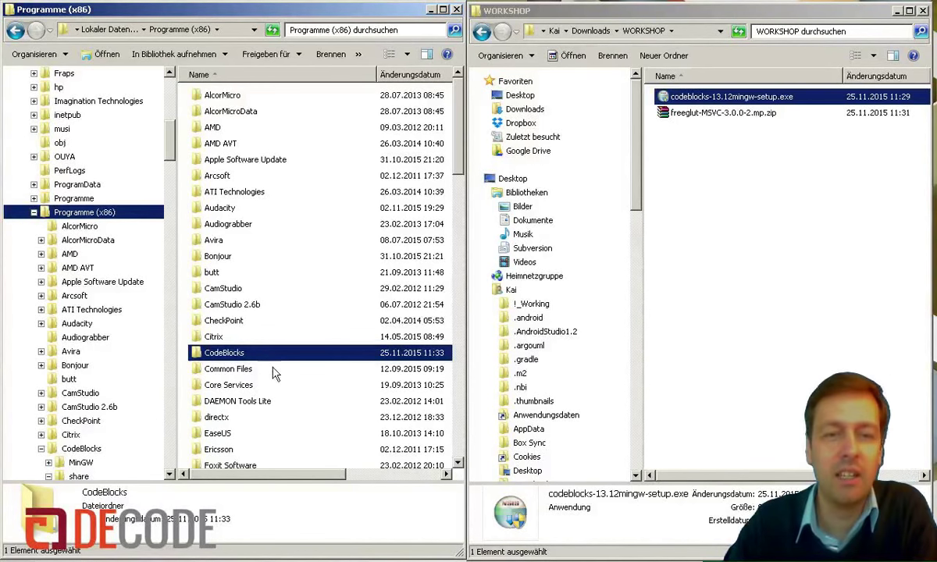
scroll(174, 140, down, 2)
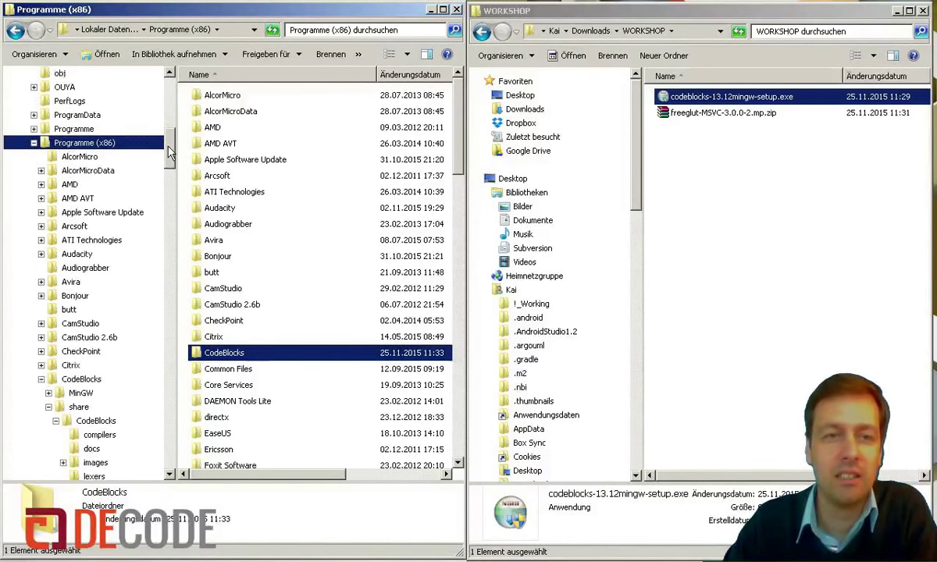
scroll(305, 145, down, 1)
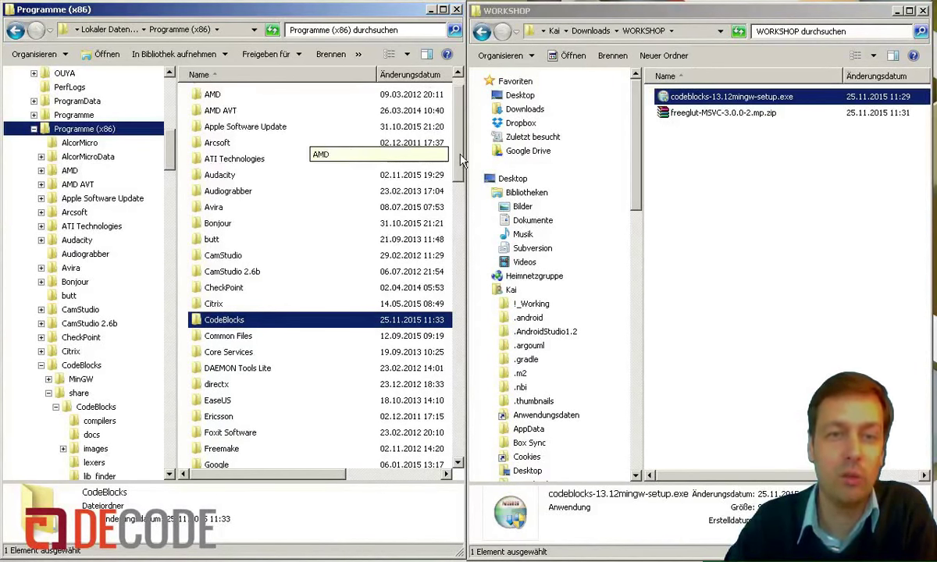
double_click(221, 322)
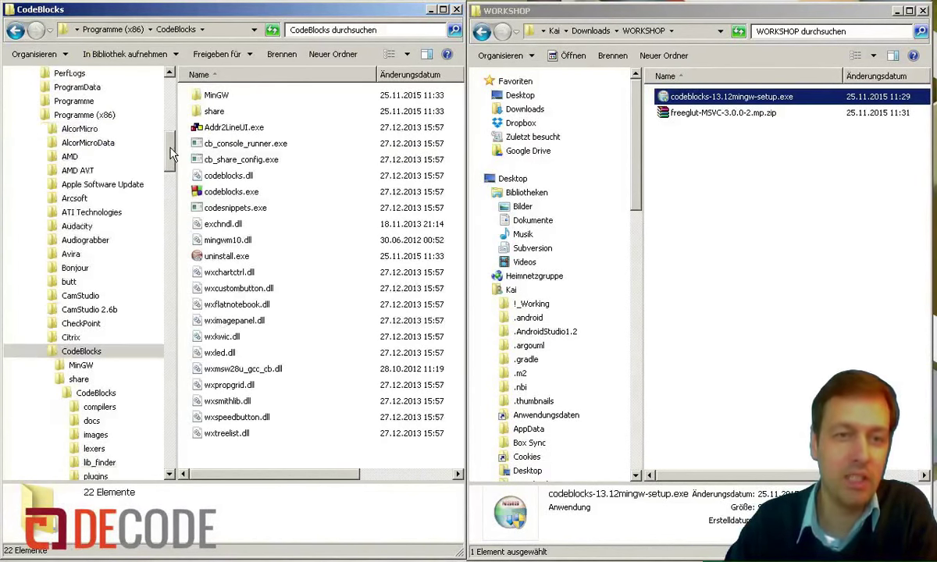
scroll(166, 160, down, 6)
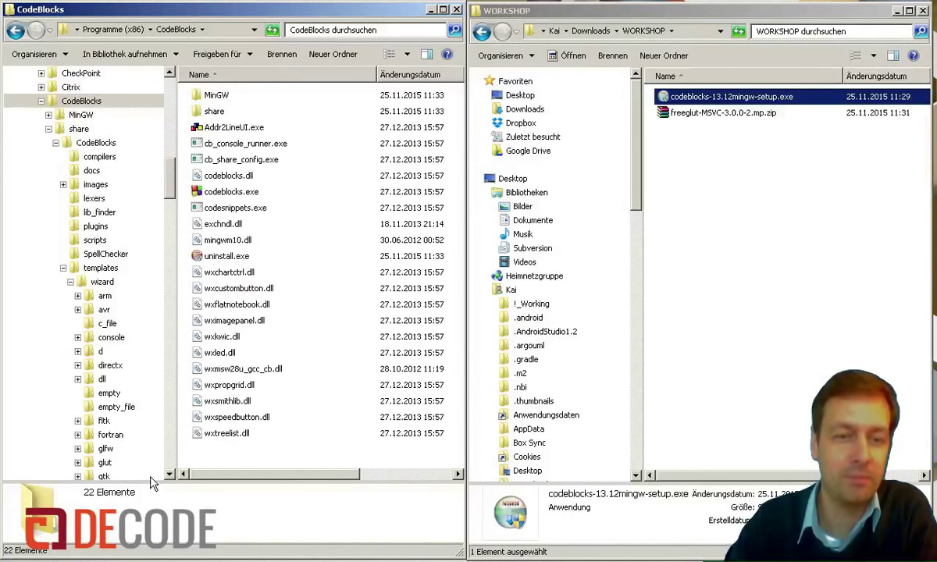
scroll(157, 445, down, 1)
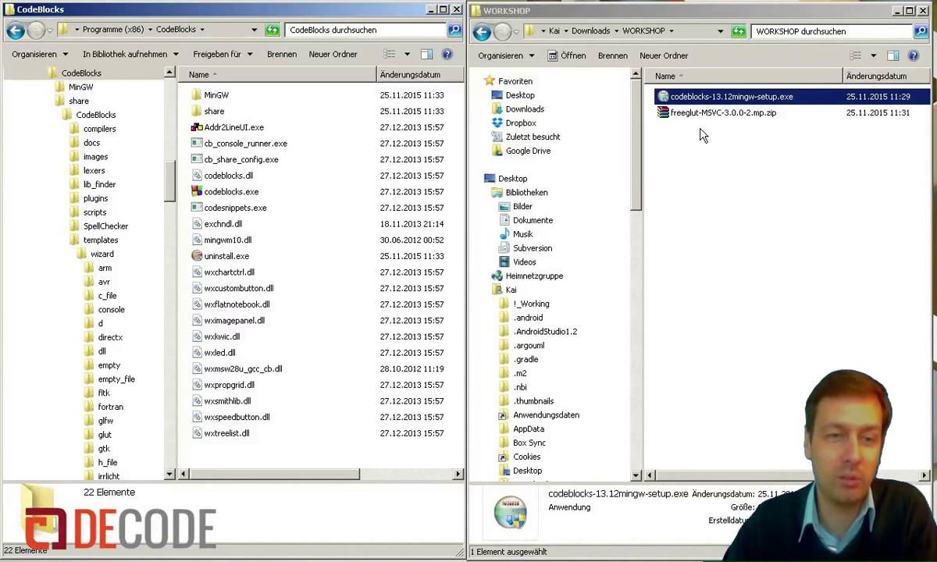
Step: Extract freeglut-MSVC-3.0.0-2.mp.zip into its own folder and open the freeglut folder inside it
click(703, 113)
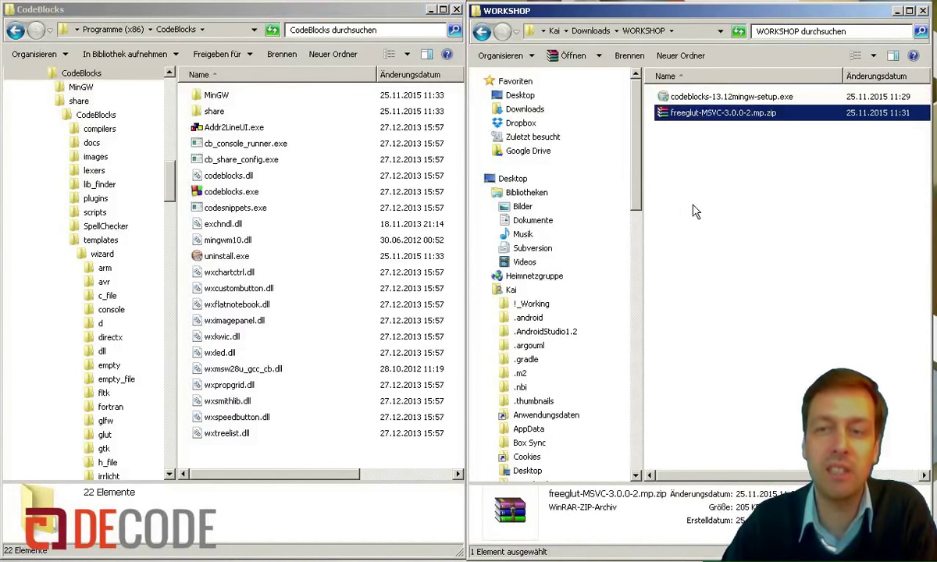
right_click(668, 114)
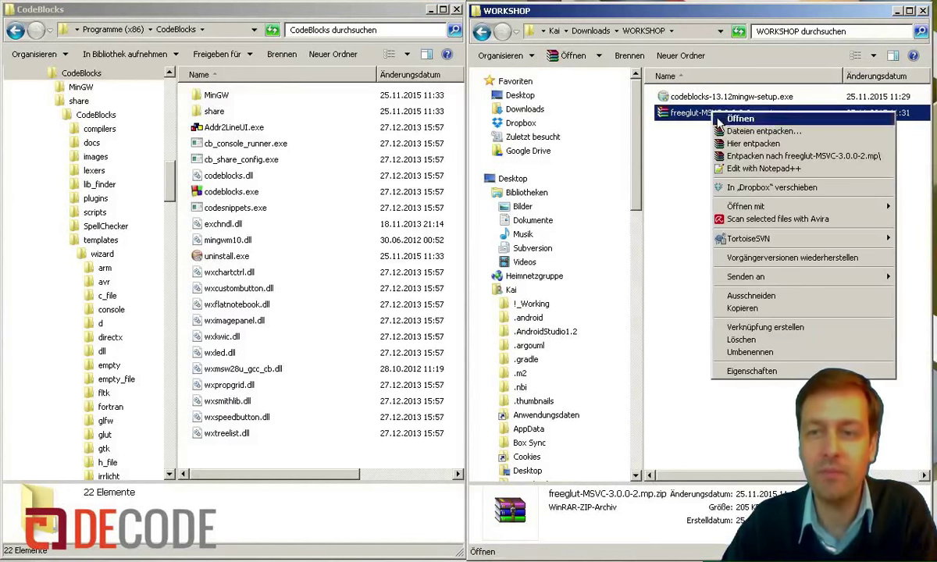
click(738, 156)
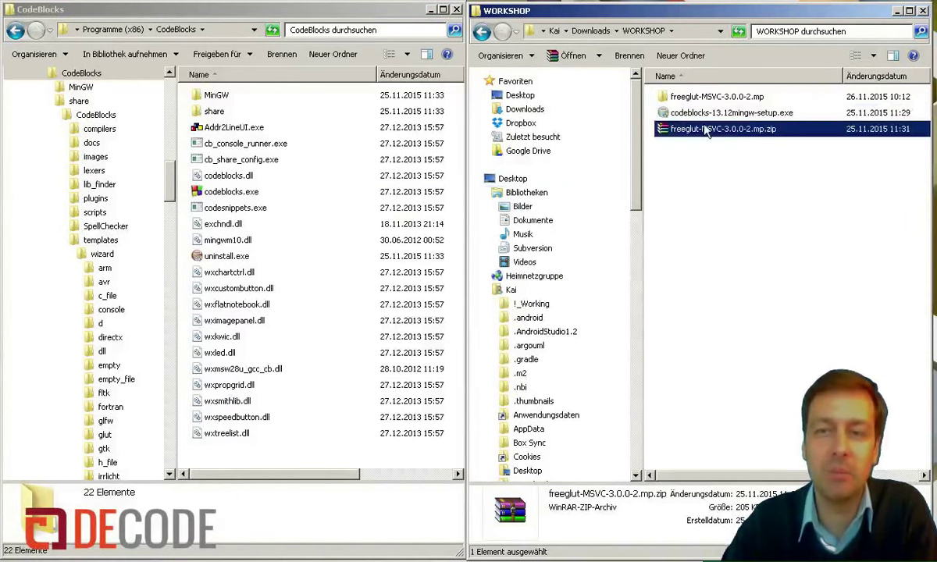
double_click(697, 100)
click(694, 98)
double_click(694, 98)
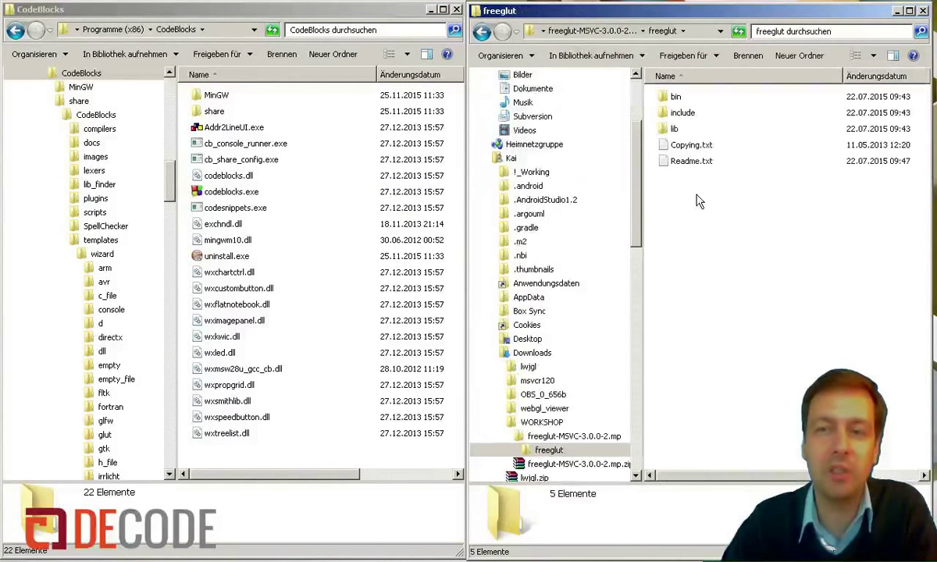
Step: Examine which of the extracted freeglut folders are needed: bin, include and lib
click(665, 98)
click(679, 113)
click(674, 129)
click(677, 97)
click(682, 112)
click(675, 129)
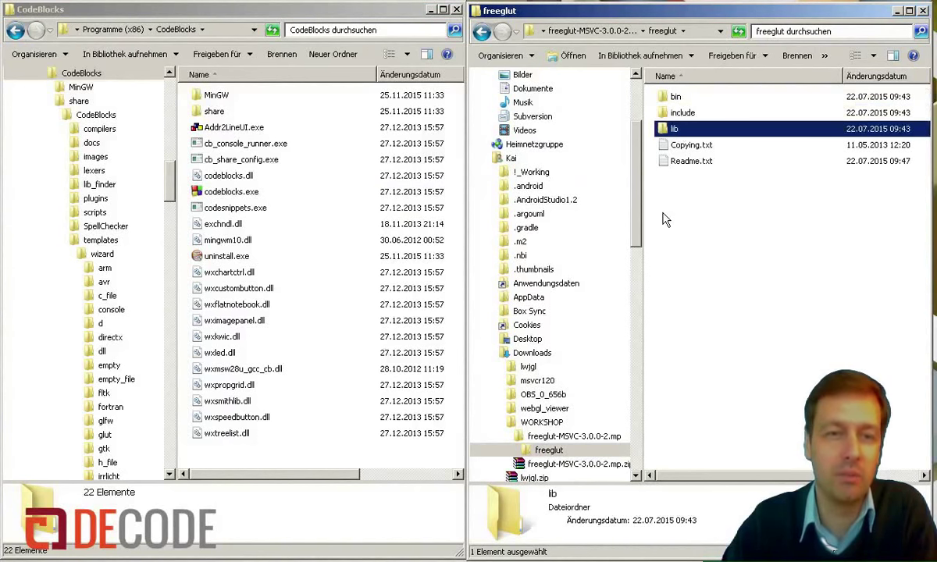
click(678, 97)
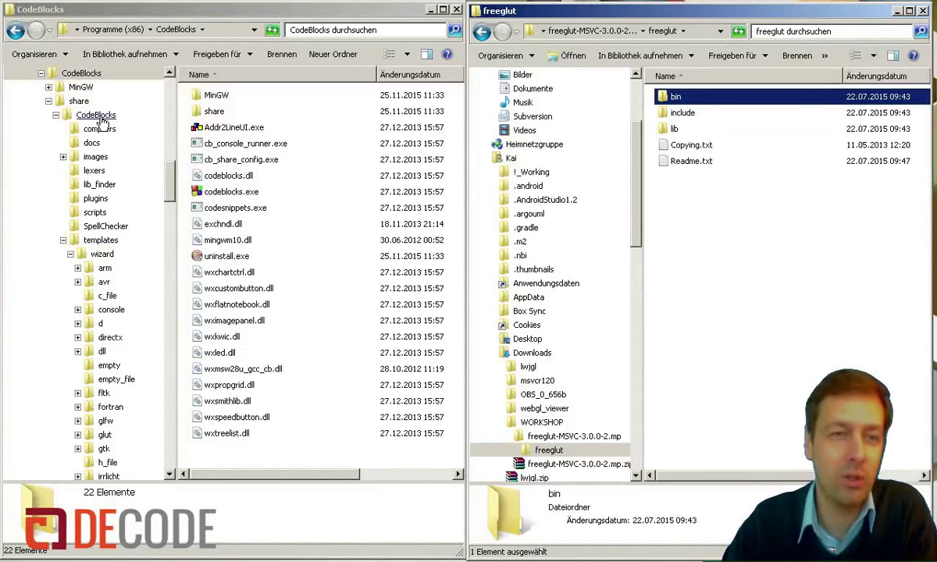
Step: Open the MinGW folder of the CodeBlocks installation and locate its bin, include and lib folders
click(81, 73)
click(78, 86)
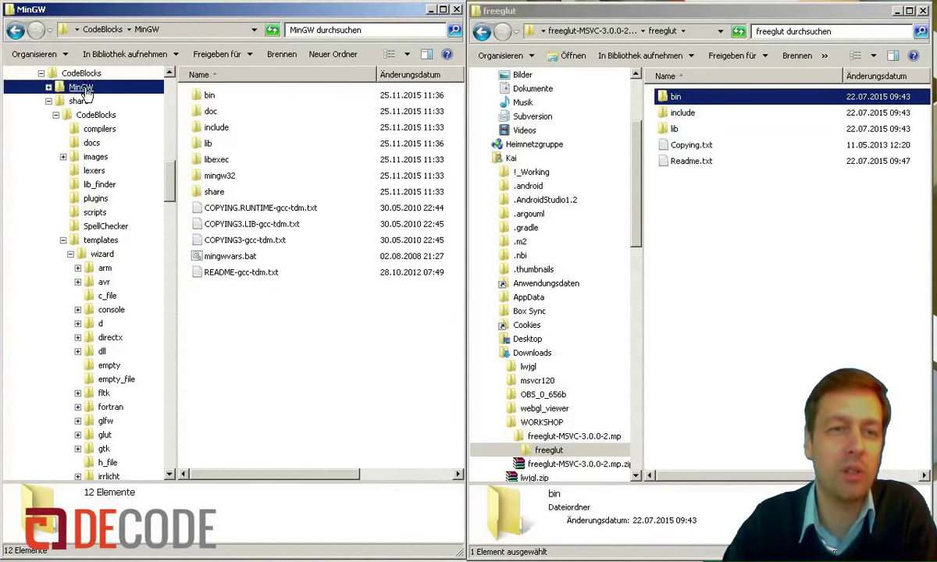
click(208, 95)
click(217, 128)
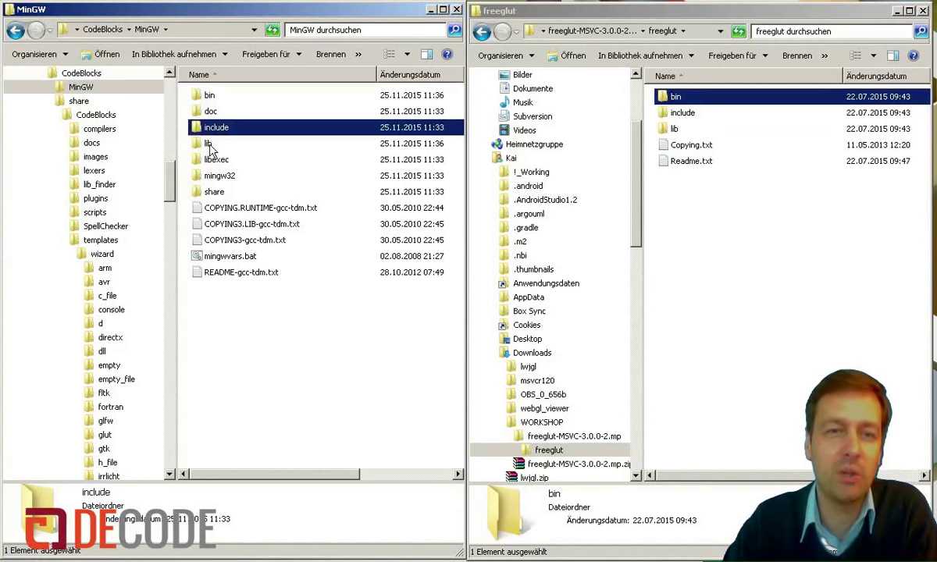
click(205, 95)
click(234, 143)
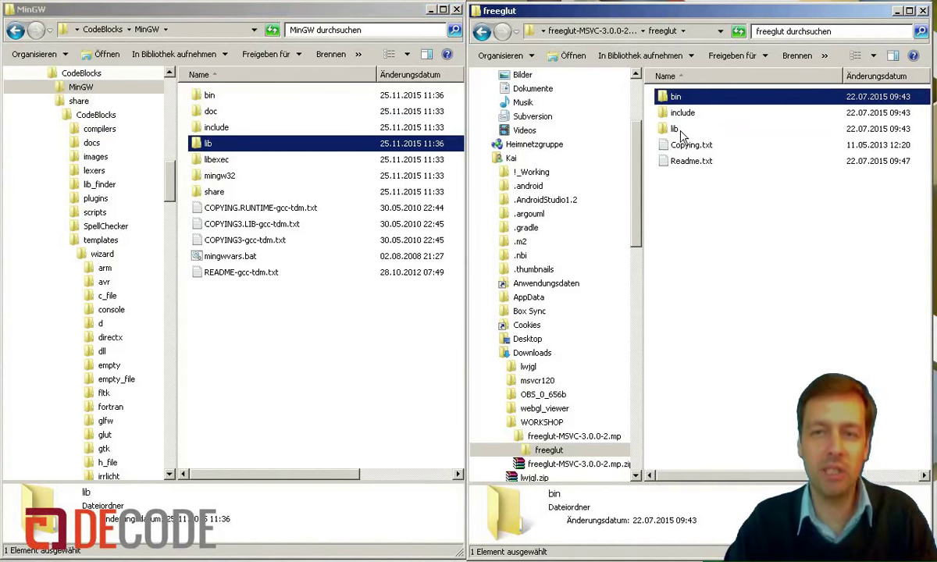
Step: Transfer freeglut's bin, include and lib folders into MinGW, agreeing to merge all same-named folders, and close the file conflict dialog
shift+click(679, 129)
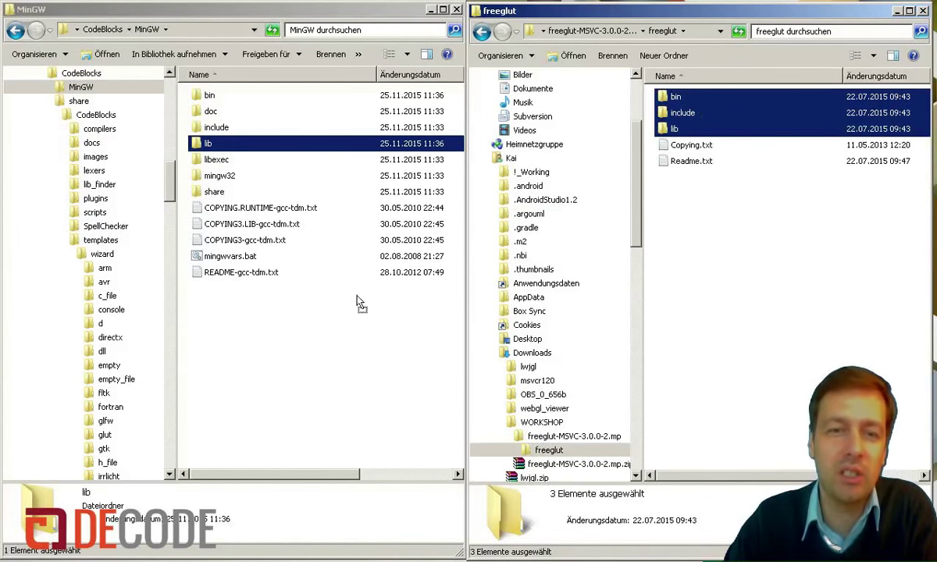
click(248, 335)
key(ctrl+v)
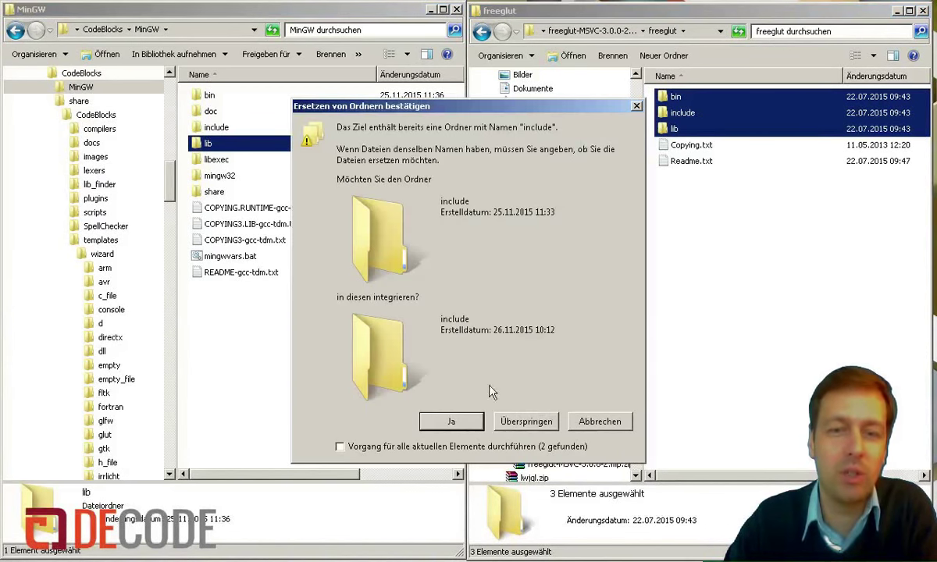
click(352, 450)
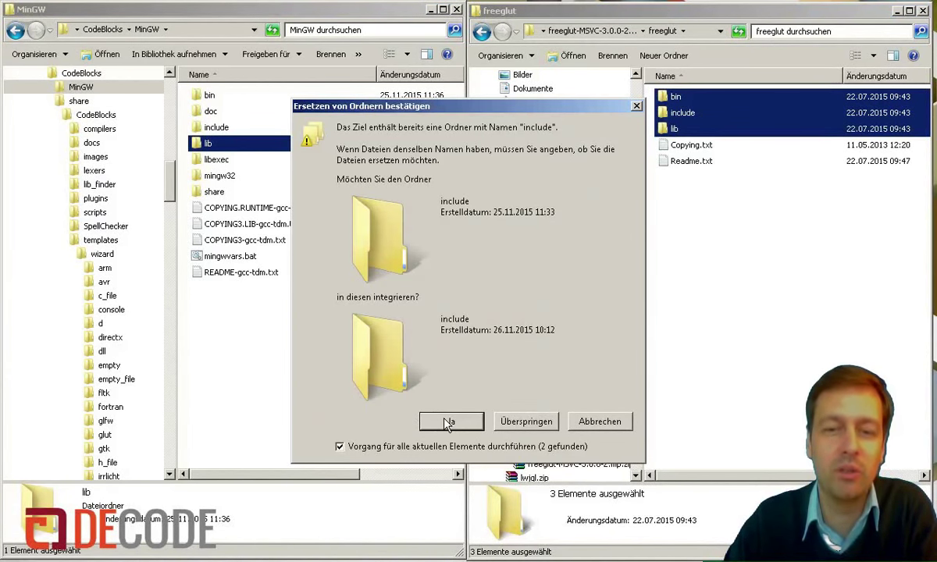
click(449, 422)
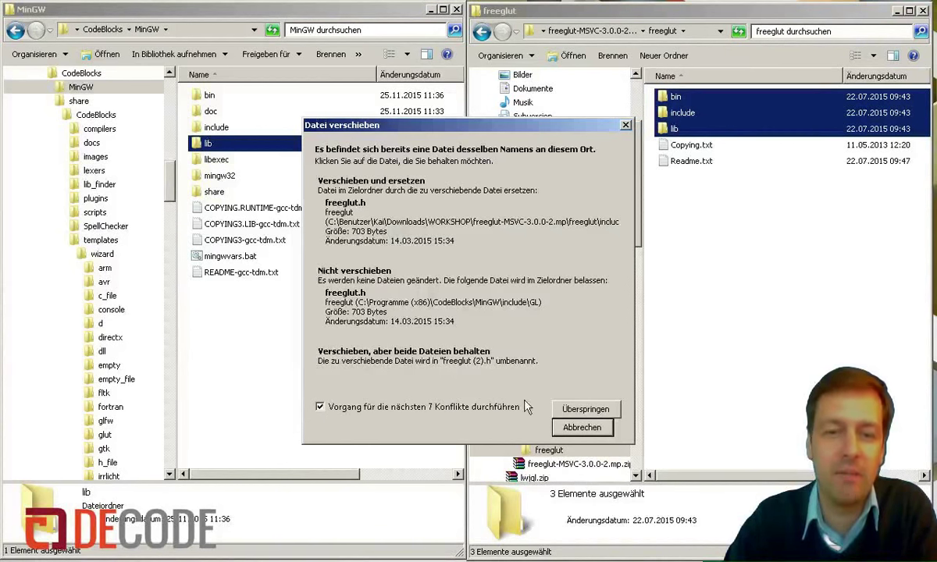
click(553, 381)
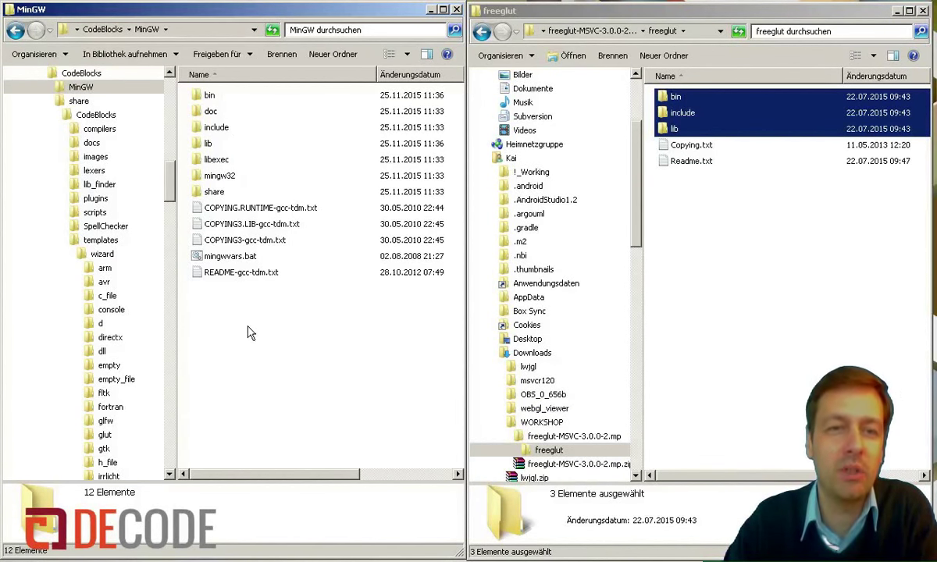
Step: Check the include and lib folders in the MinGW folder
click(218, 128)
click(207, 143)
click(207, 128)
click(205, 143)
click(207, 127)
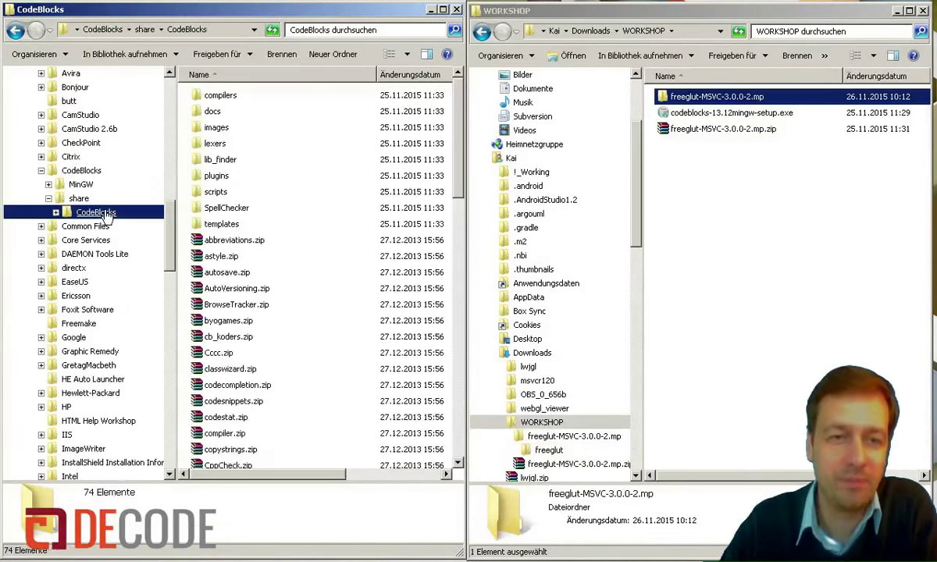
Step: Open the glut wizard template folder under CodeBlocks\share\CodeBlocks\templates\wizard
click(81, 171)
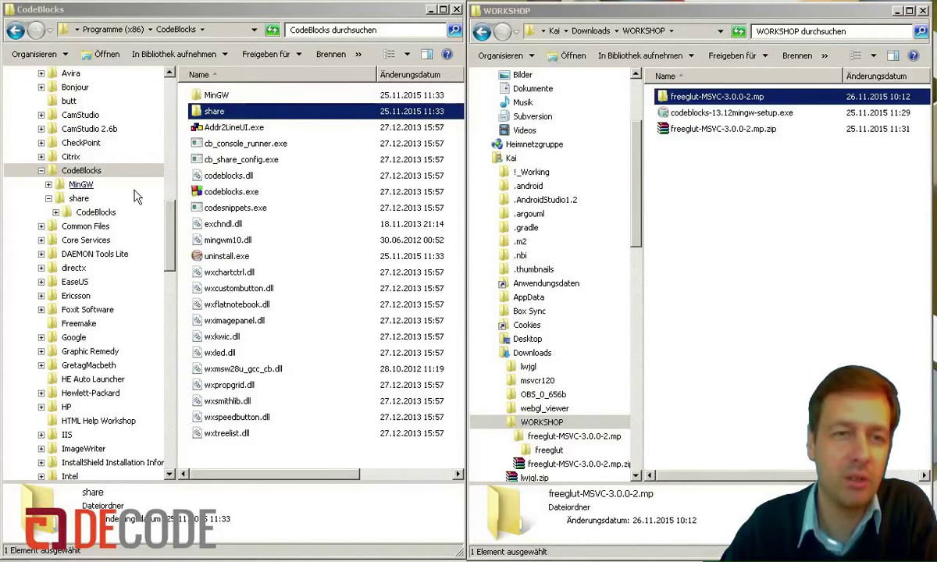
click(102, 216)
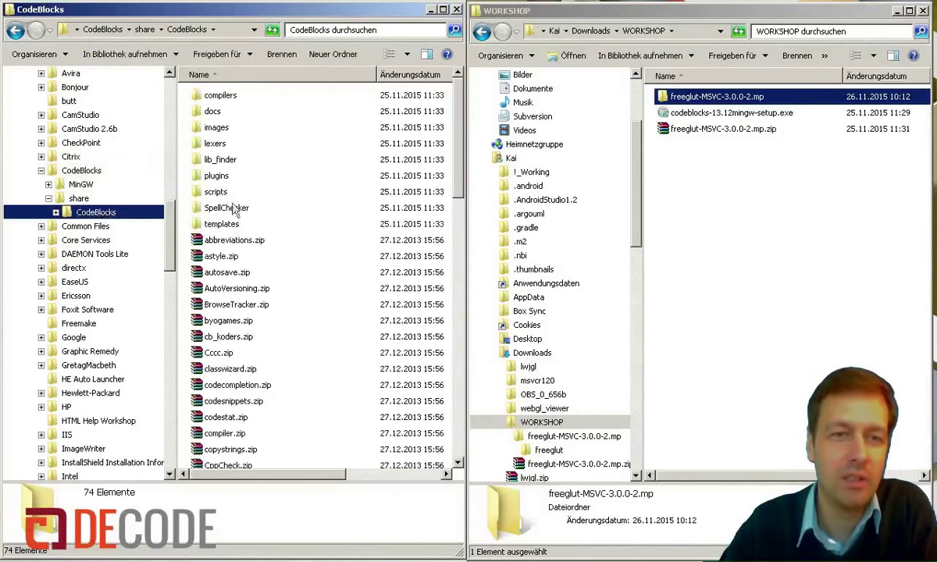
double_click(224, 223)
double_click(214, 95)
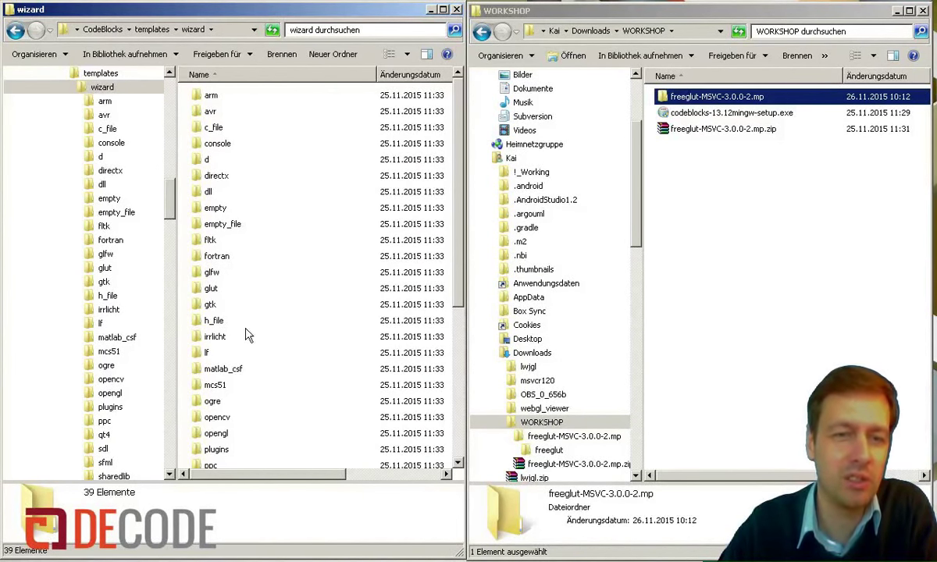
double_click(205, 288)
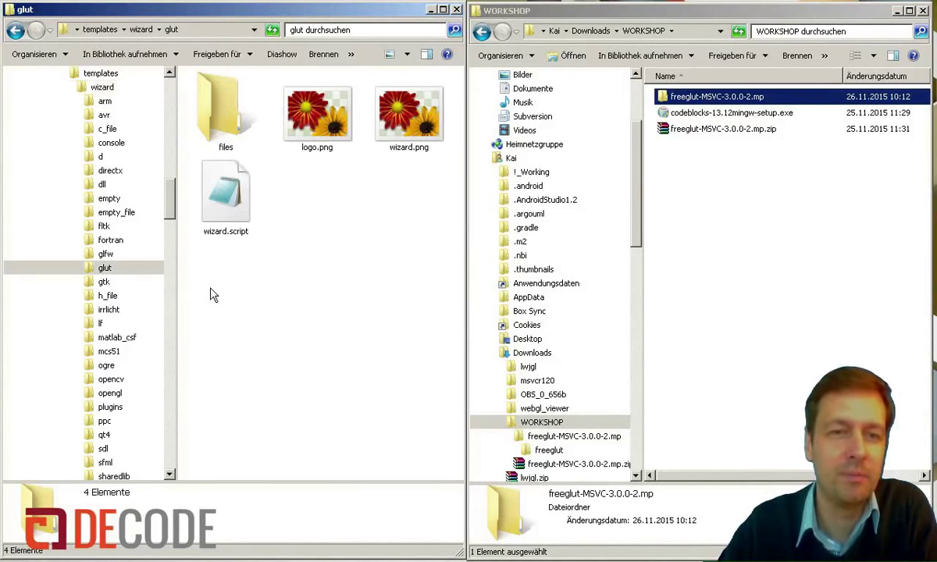
Step: Open wizard.script from the glut wizard template folder in the Windows text editor (Editor)
right_click(232, 198)
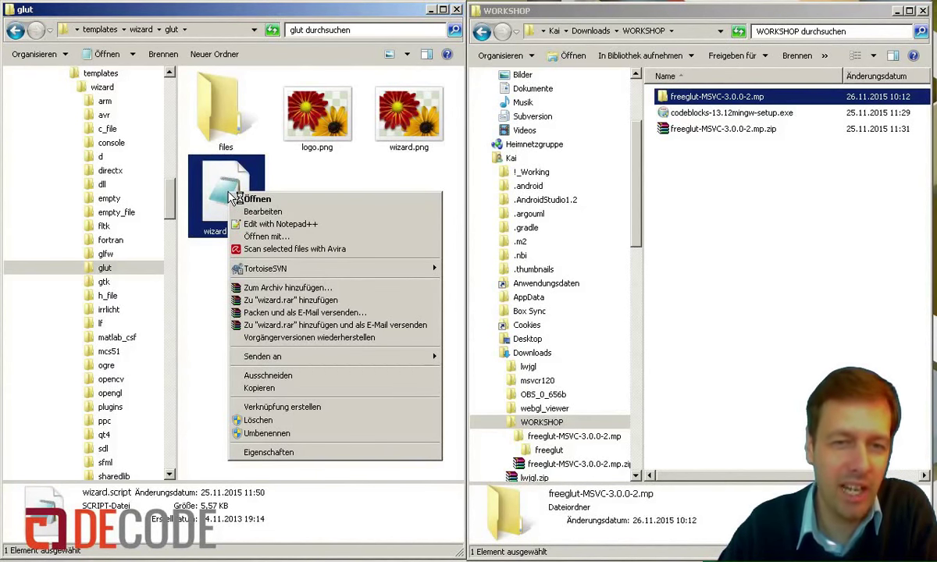
click(222, 223)
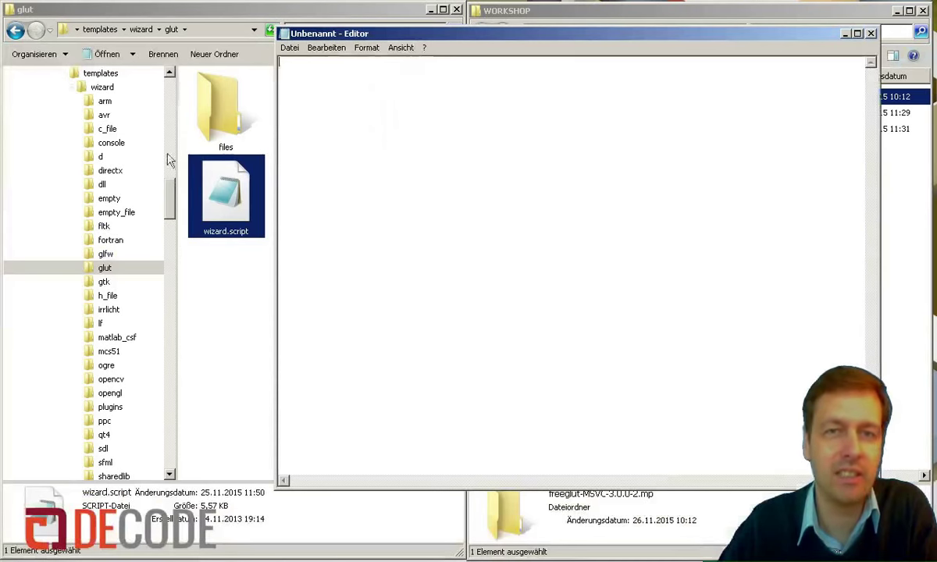
drag(486, 43, 588, 42)
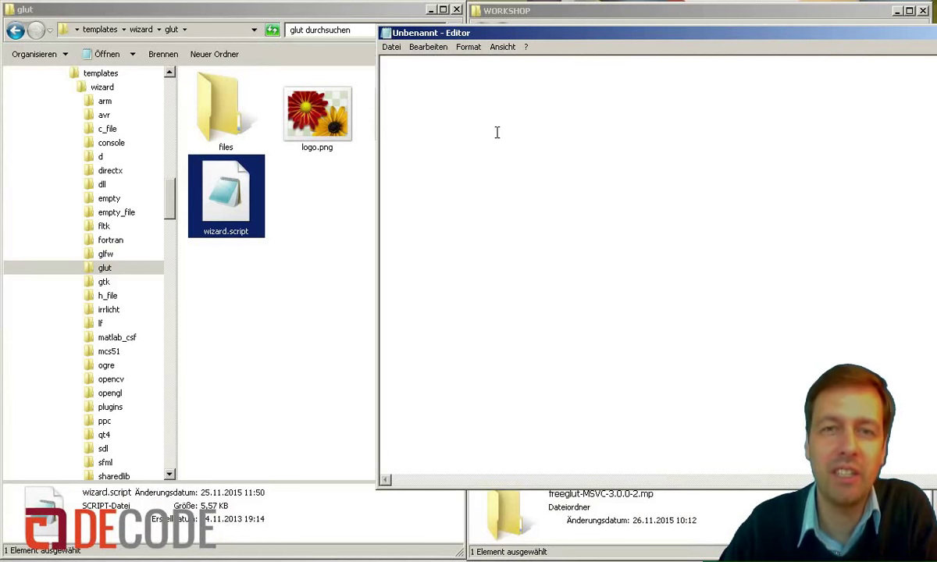
click(390, 47)
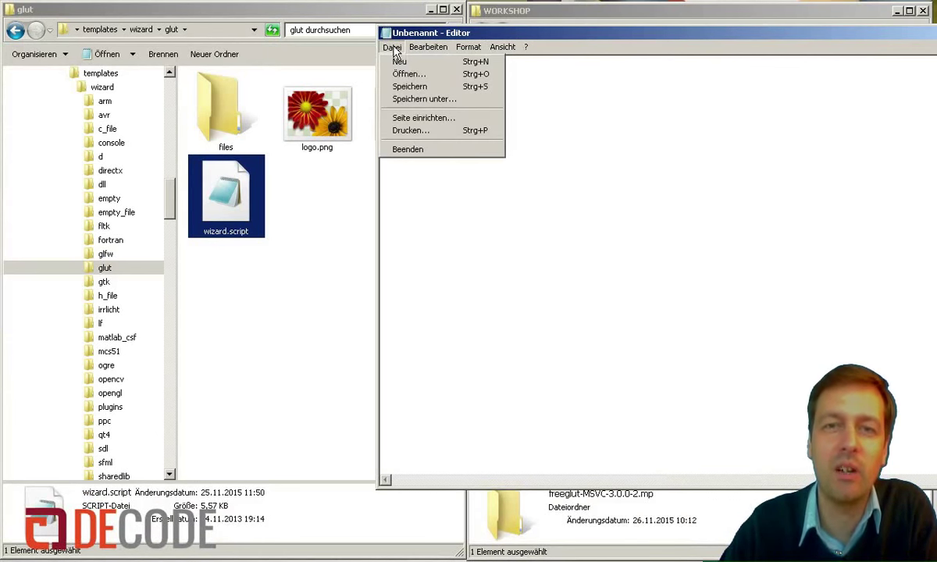
click(409, 73)
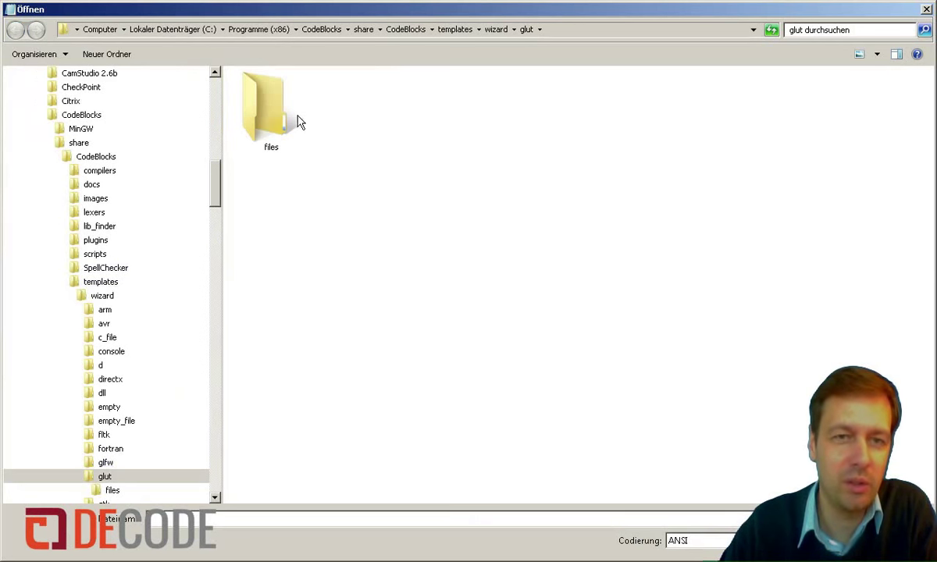
click(103, 476)
key(Tab)
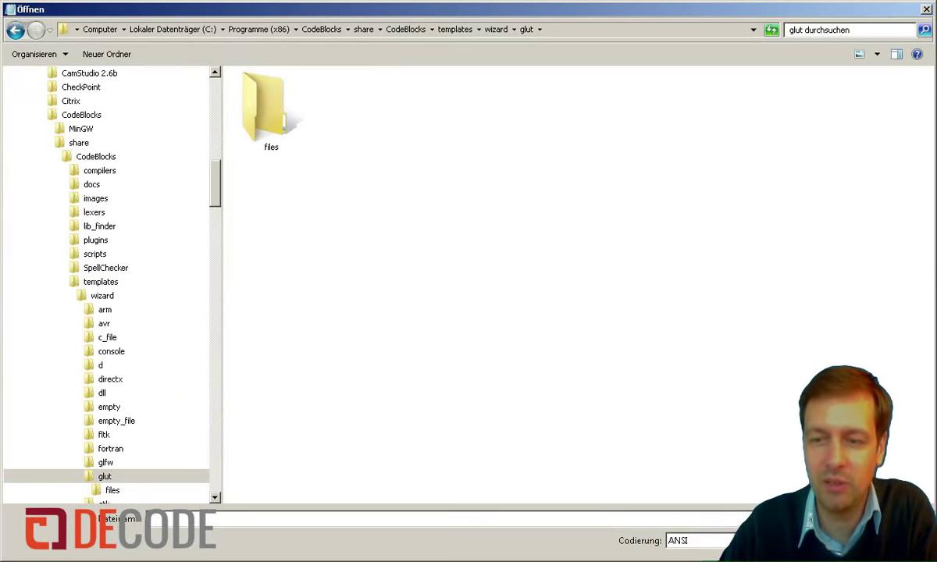
key(End)
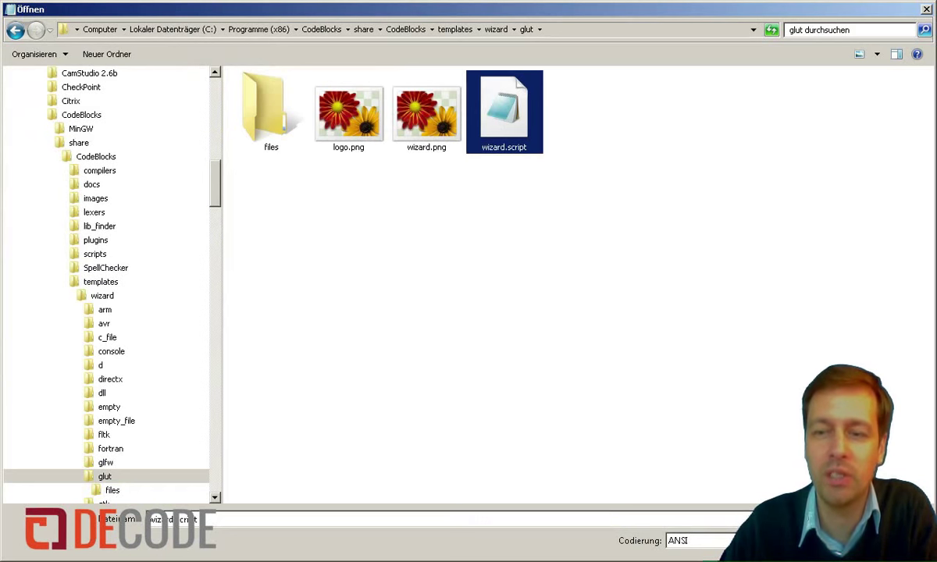
key(Return)
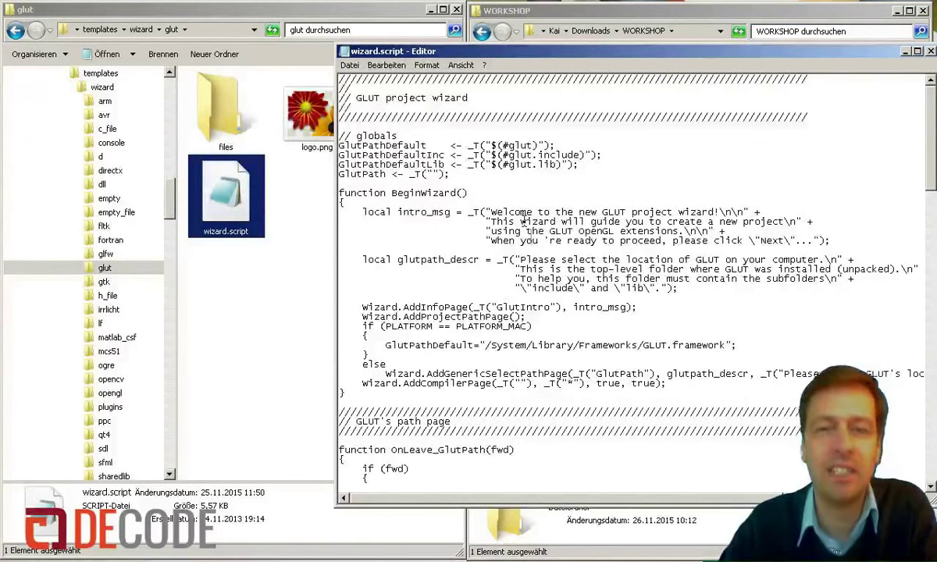
Step: Search wizard.script for "freeglut" and examine the library verification for PLATFORM_MSW
drag(502, 164, 551, 164)
click(457, 125)
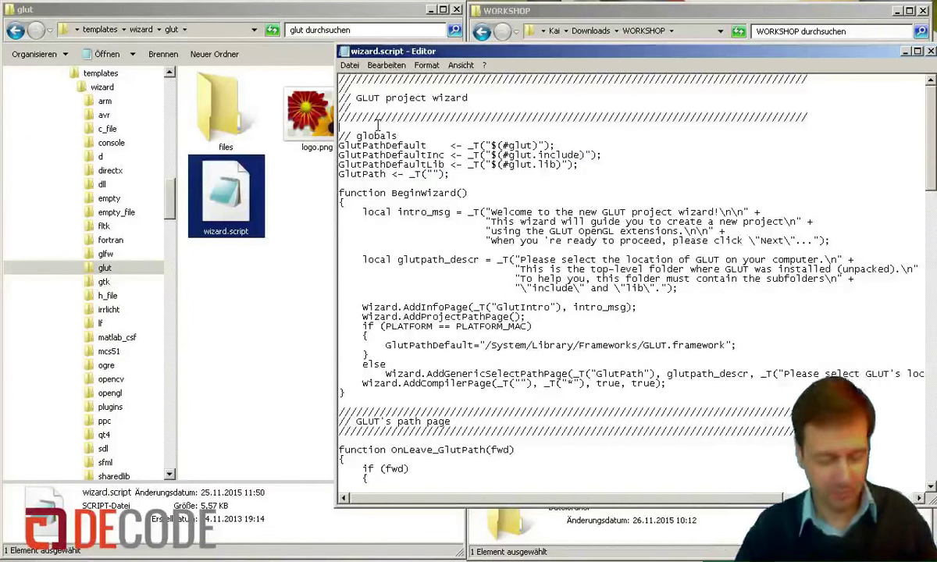
key(ctrl+f)
text(g)
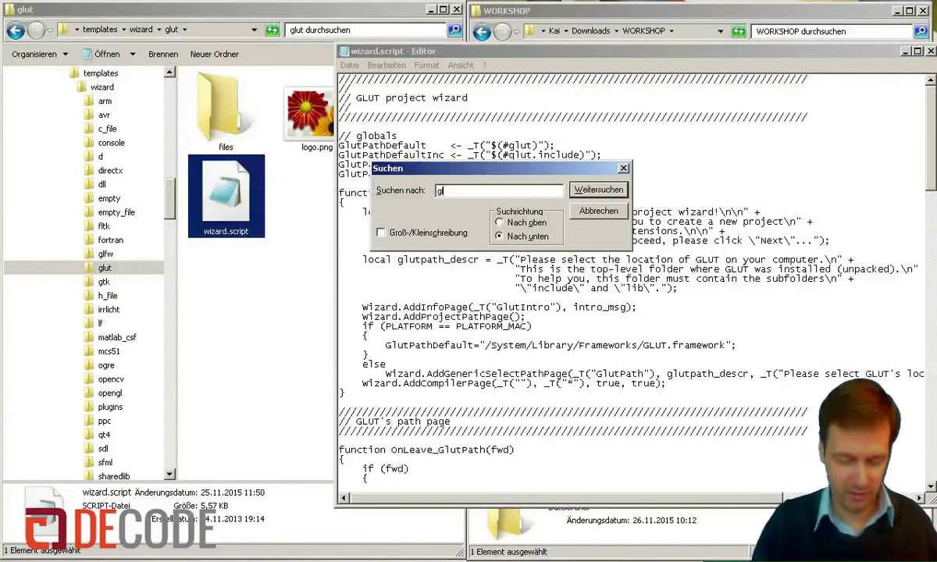
text(lut32)
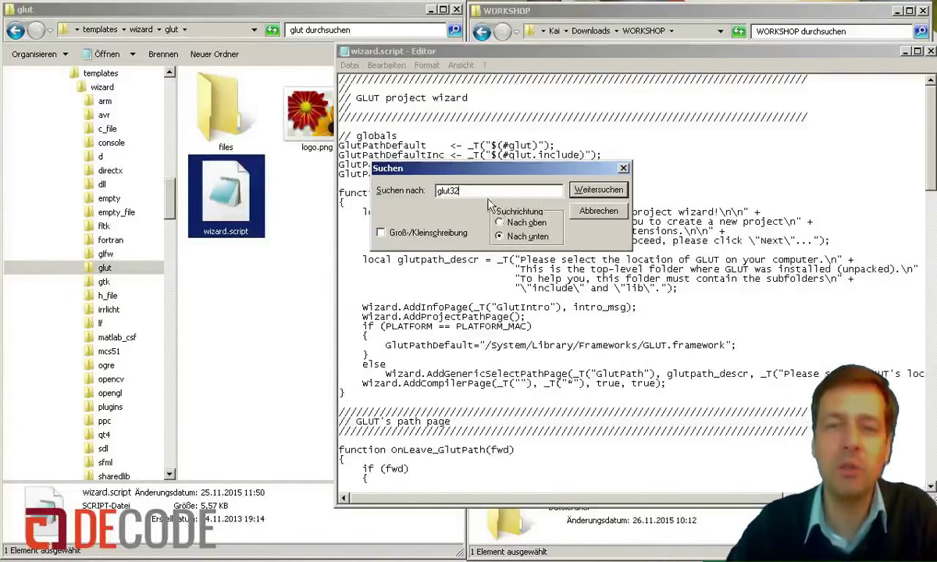
drag(451, 190, 428, 191)
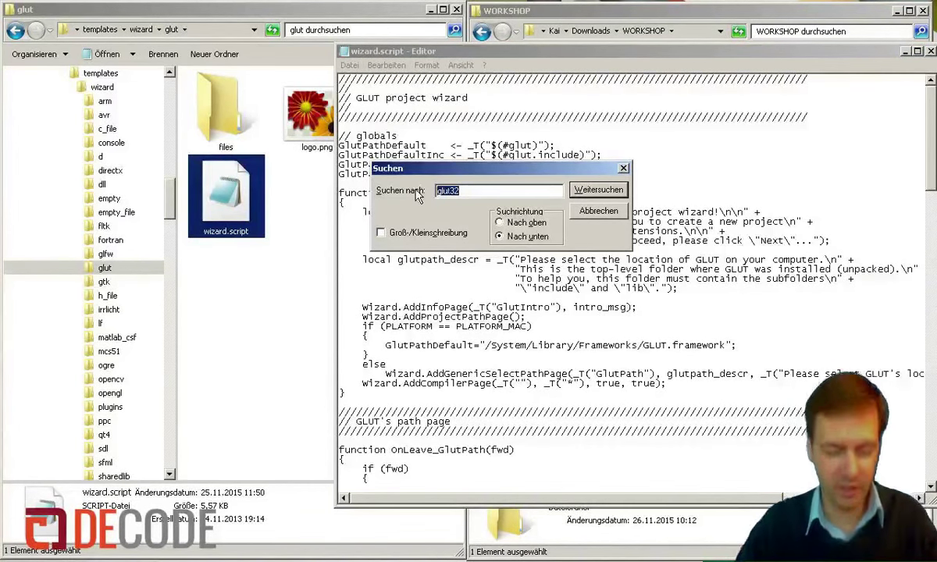
text(freeg)
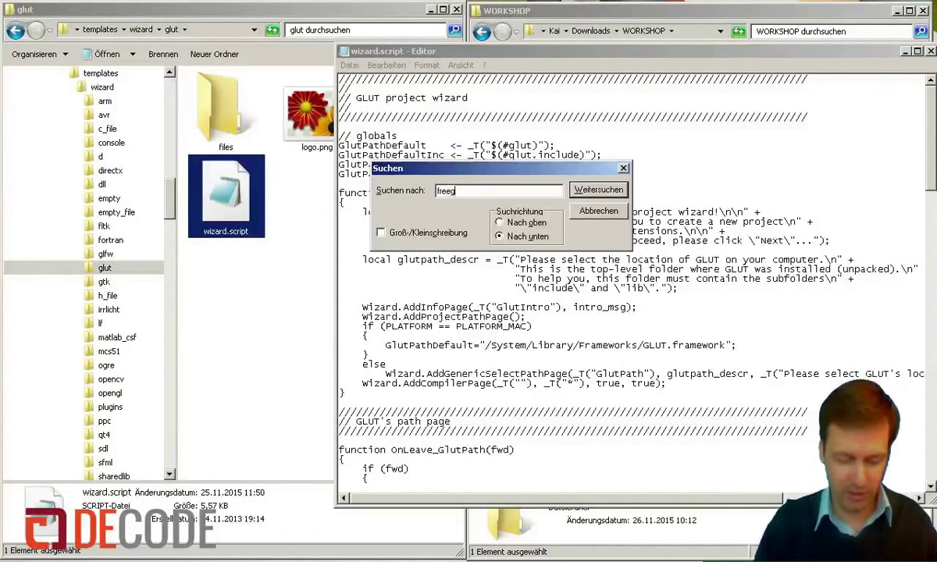
text(lut)
click(581, 189)
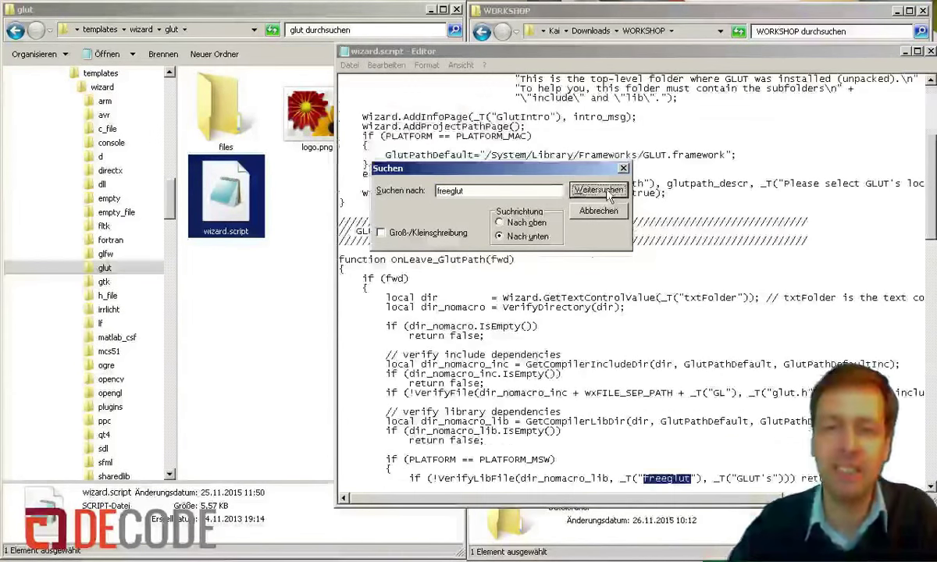
click(600, 210)
scroll(613, 283, down, 7)
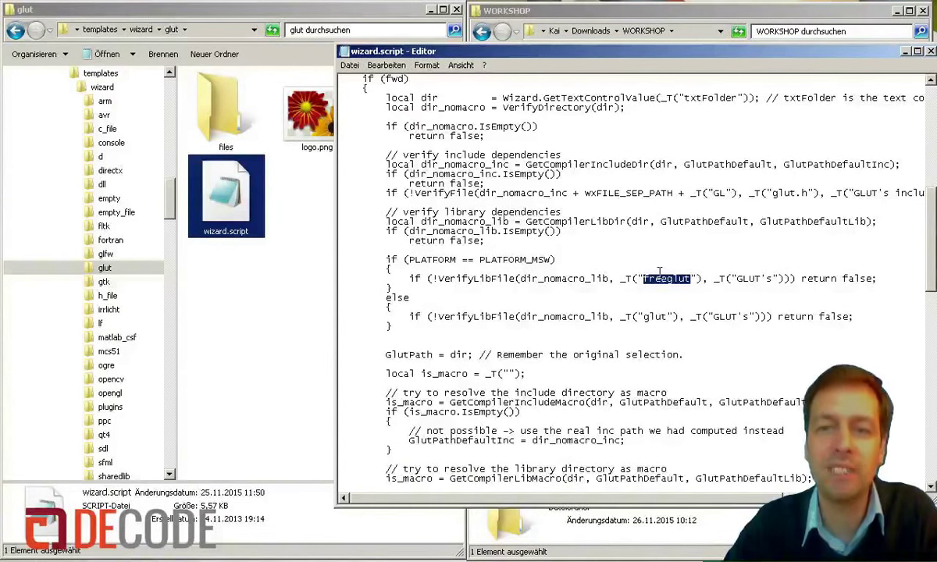
Step: Find the freeglut occurrence among the PLATFORM_MSW link libraries in the SetupProject function
click(646, 258)
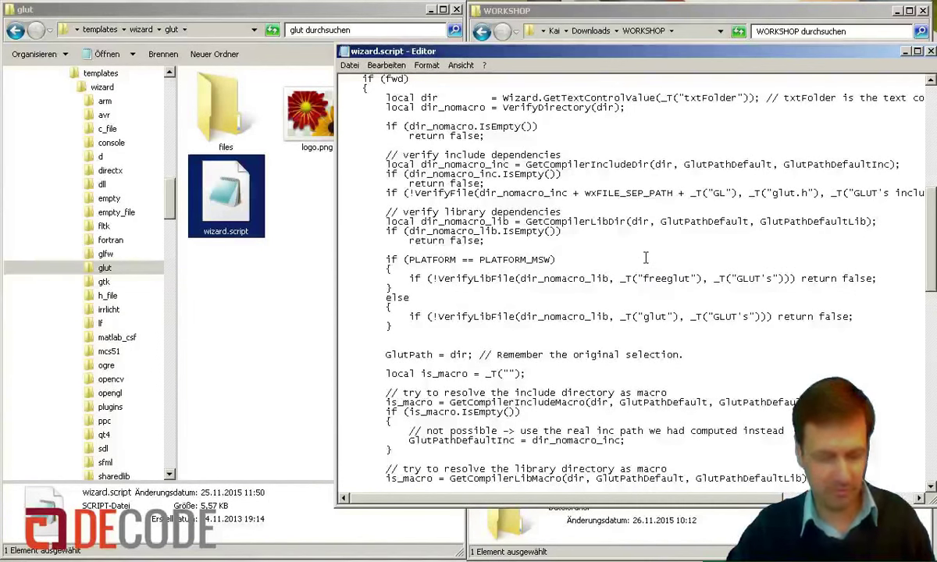
key(F3)
key(F3)
scroll(642, 258, down, 6)
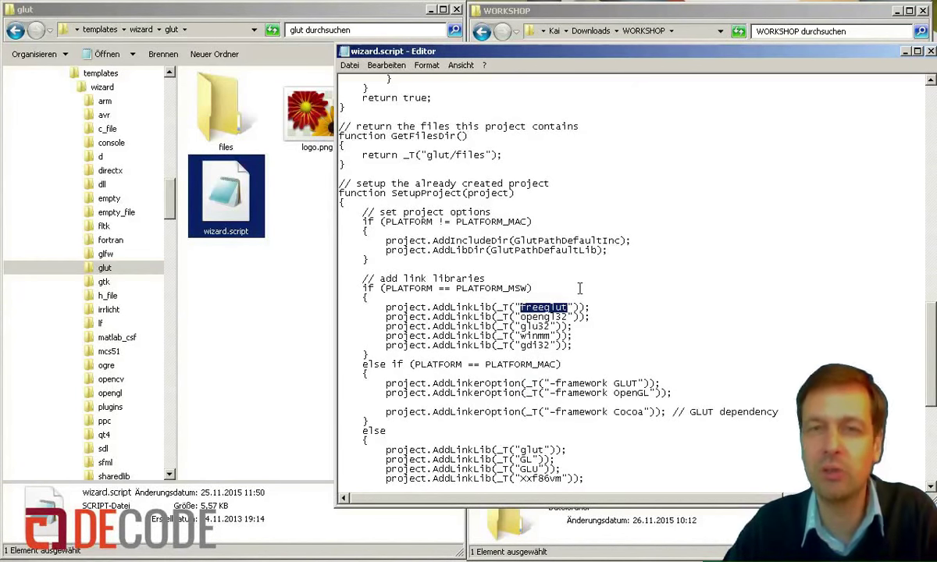
click(537, 288)
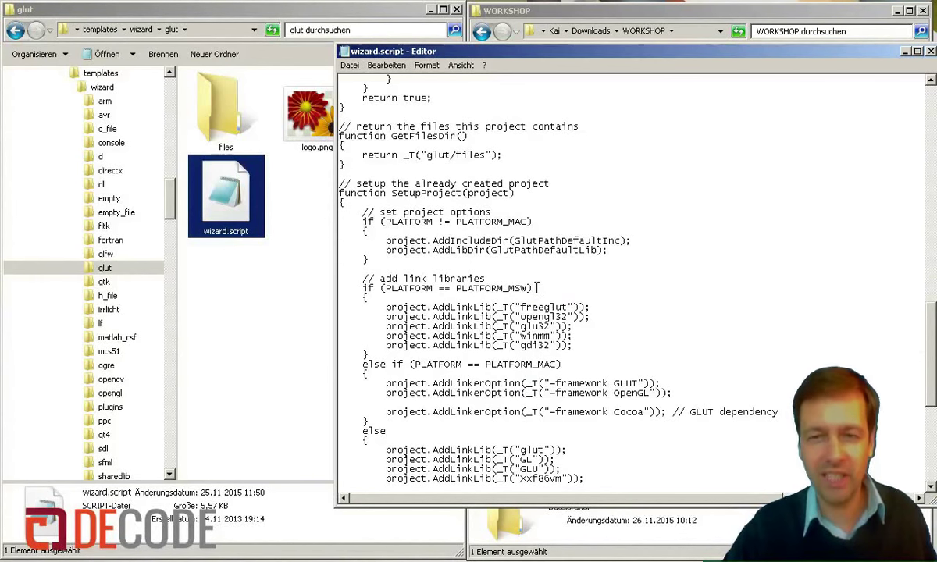
Step: Save wizard.script and close the text editor
key(ctrl+s)
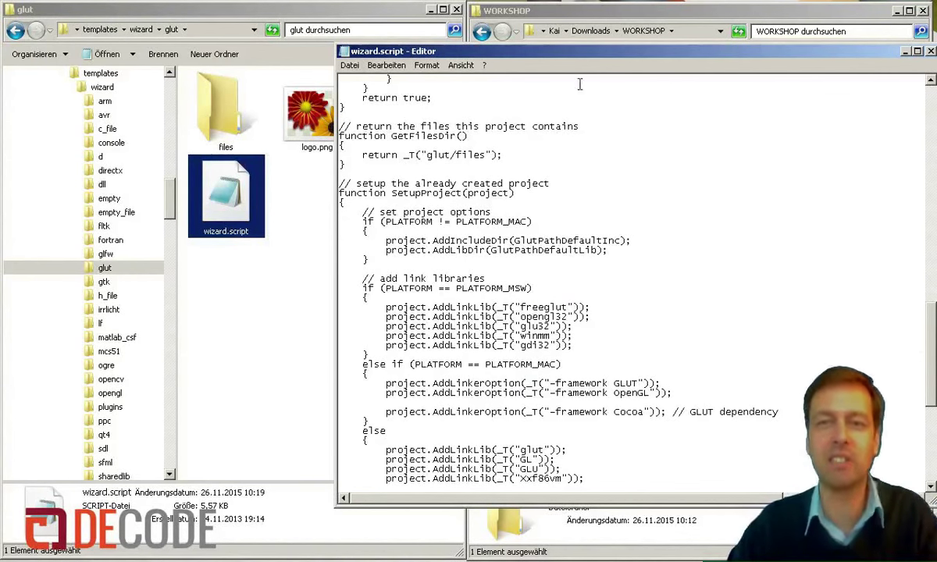
drag(511, 54, 430, 52)
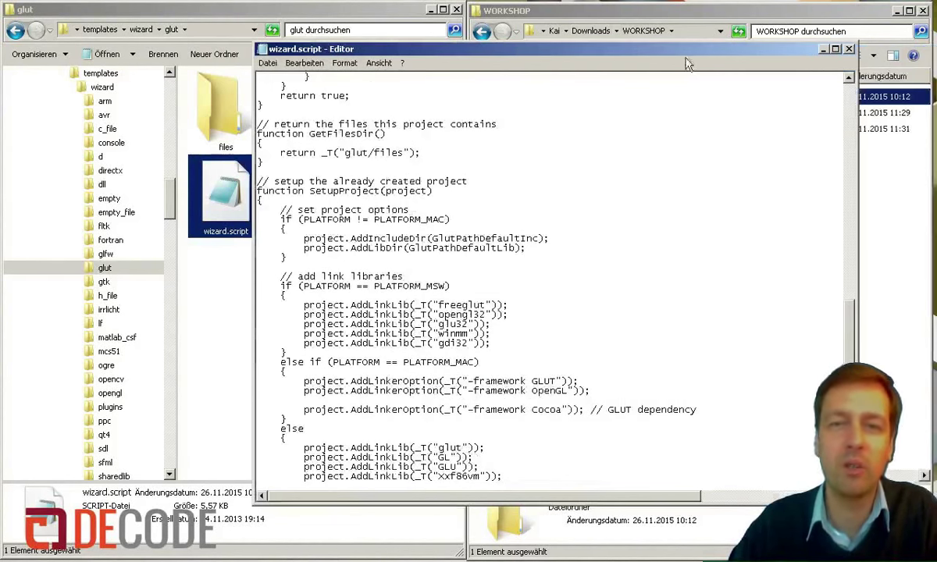
click(850, 50)
click(360, 271)
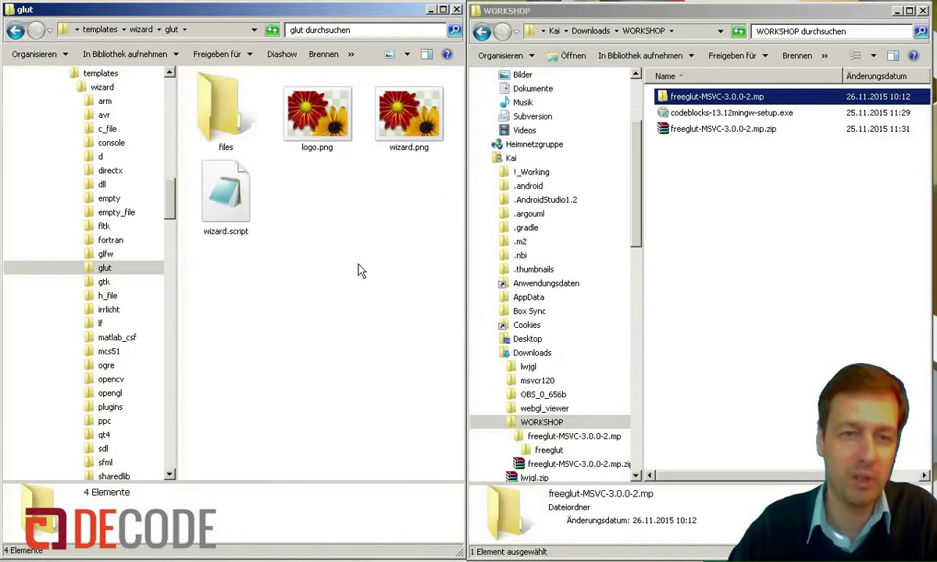
Step: Return to the CodeBlocks installation folder and open share\CodeBlocks\templates
scroll(156, 194, up, 4)
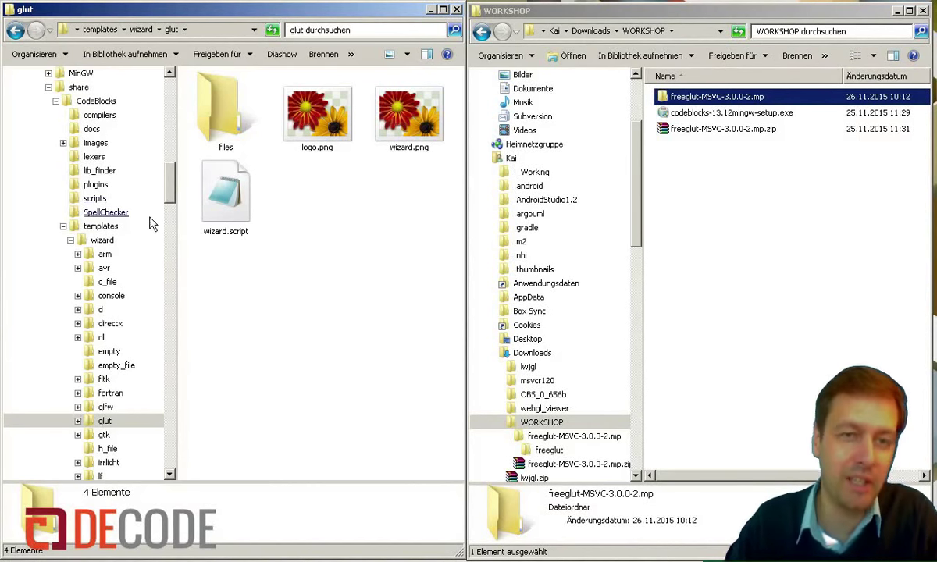
click(94, 102)
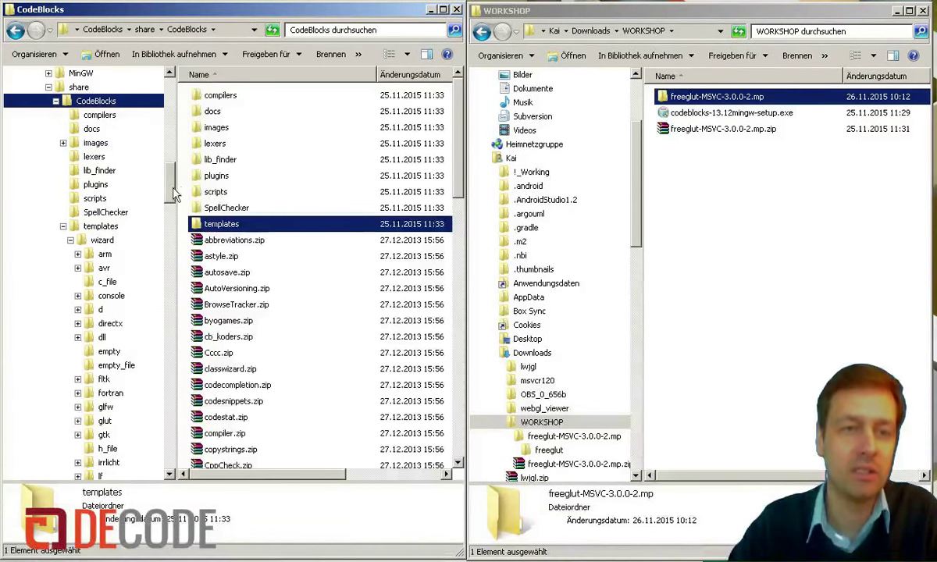
click(78, 145)
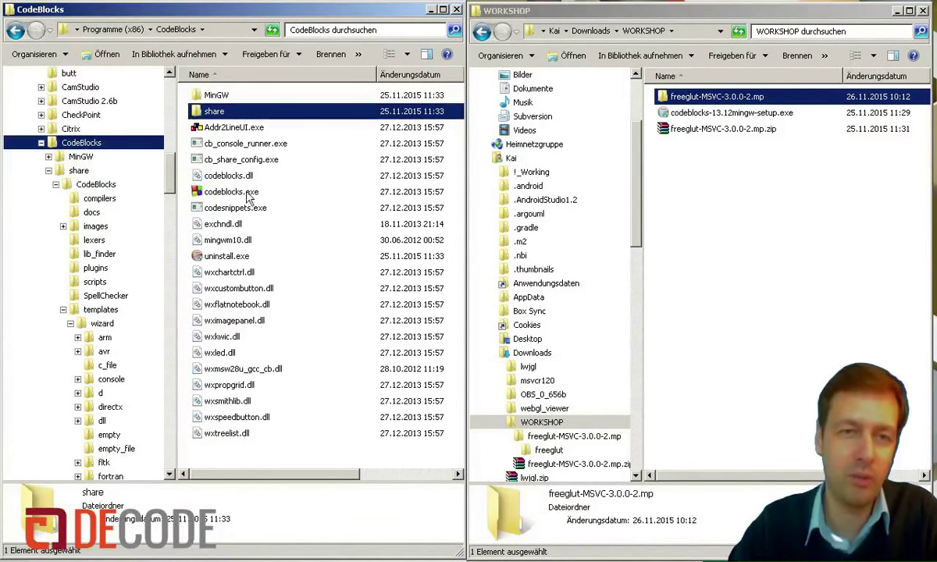
double_click(221, 114)
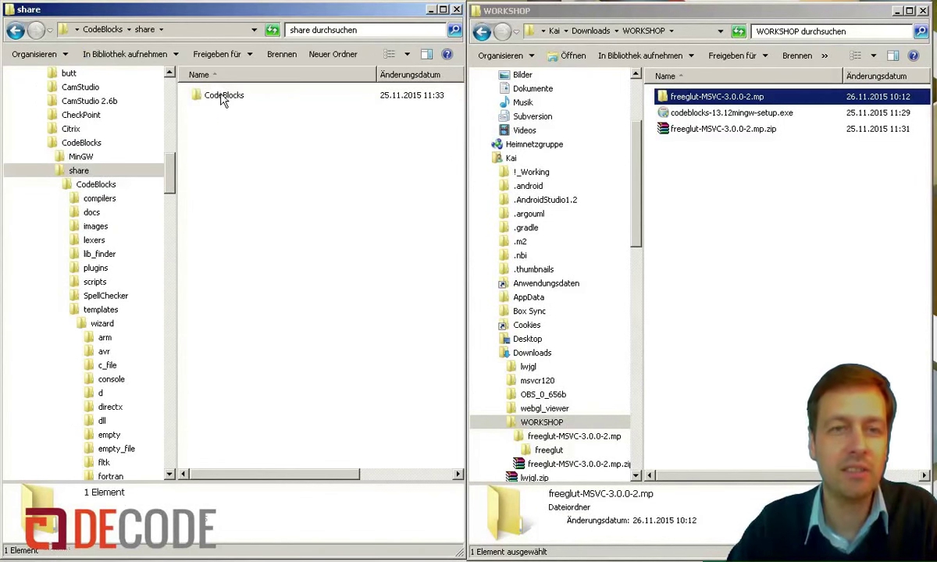
double_click(222, 97)
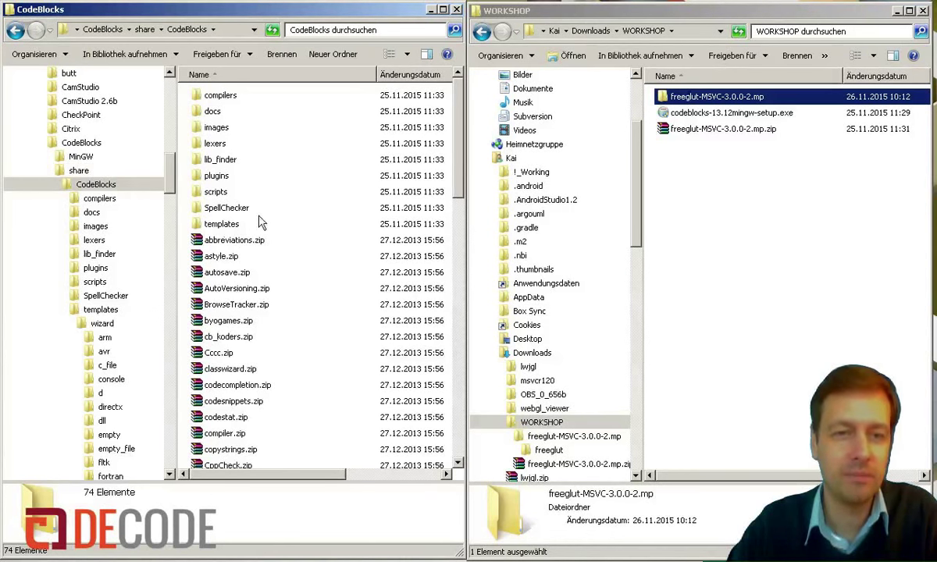
double_click(223, 225)
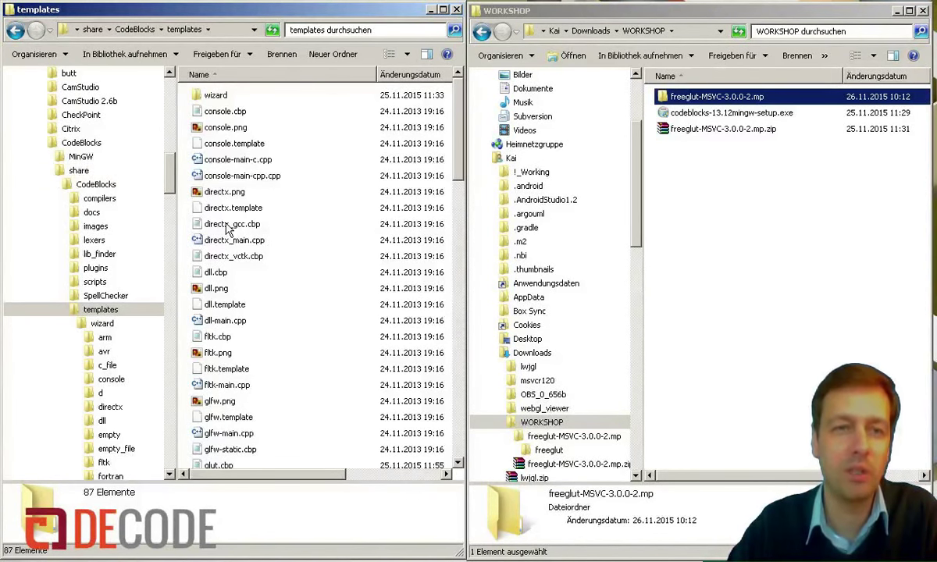
Step: Retrace the folder path from the CodeBlocks installation folder through share and CodeBlocks to templates
scroll(156, 160, up, 3)
mouse_move(172, 173)
mouse_down()
mouse_move(172, 196)
mouse_move(173, 187)
mouse_up()
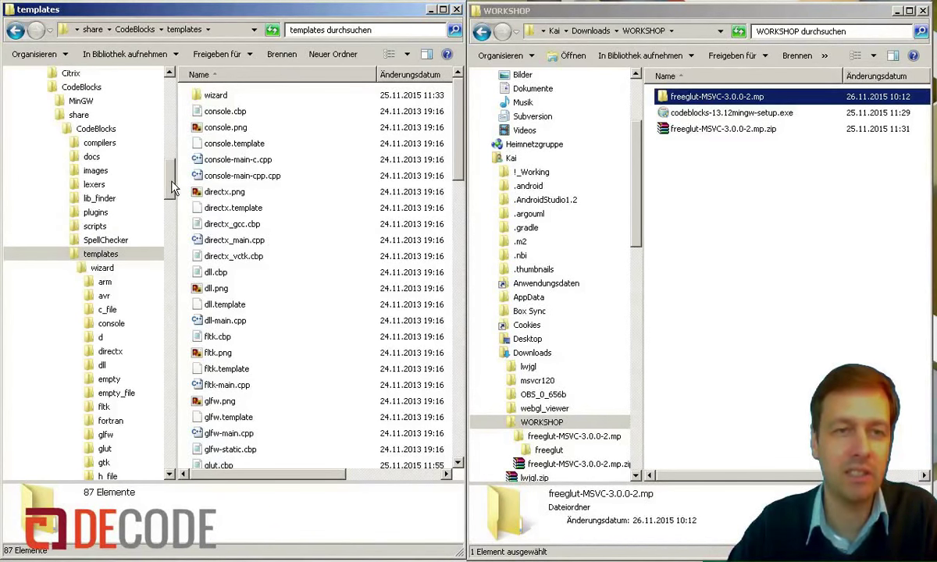
click(86, 90)
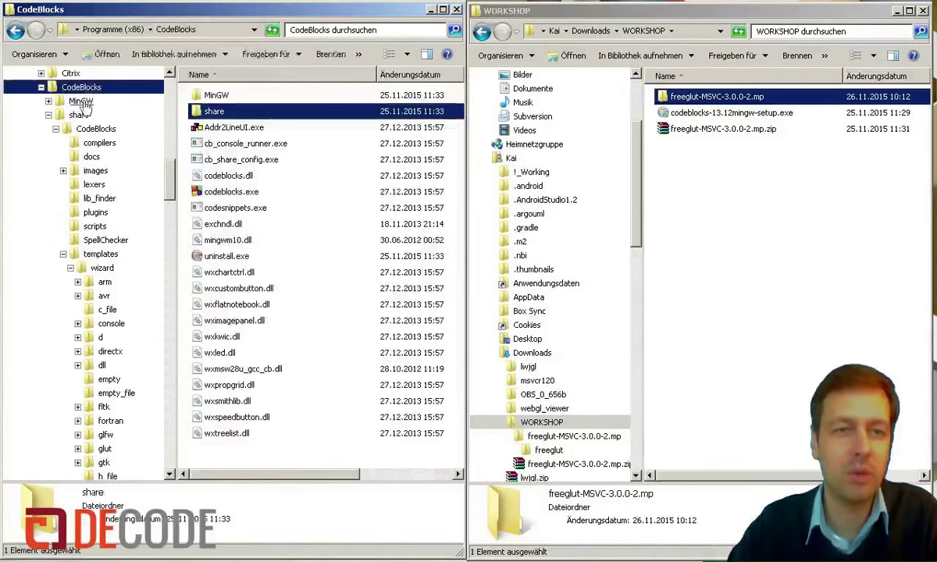
click(79, 115)
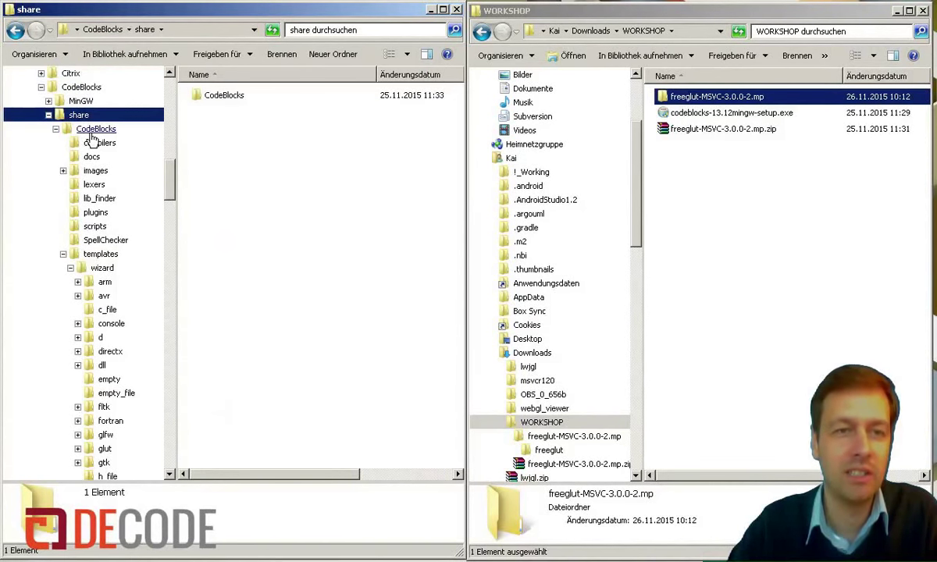
click(101, 254)
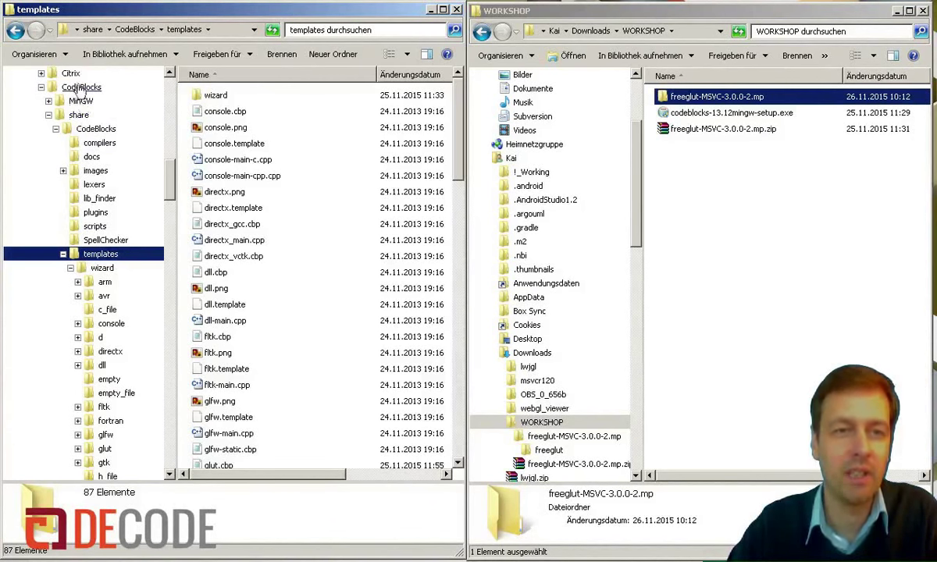
click(82, 86)
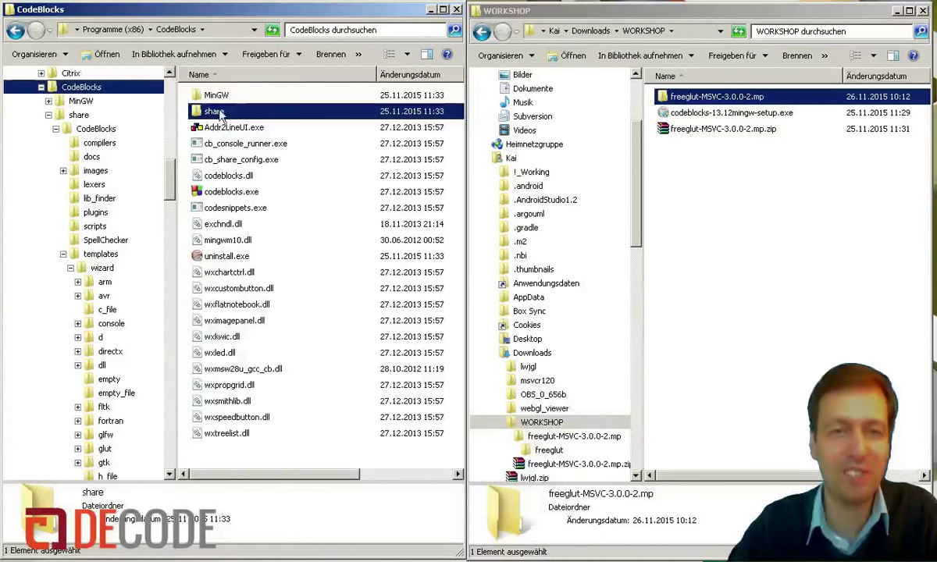
double_click(216, 110)
double_click(221, 106)
double_click(209, 223)
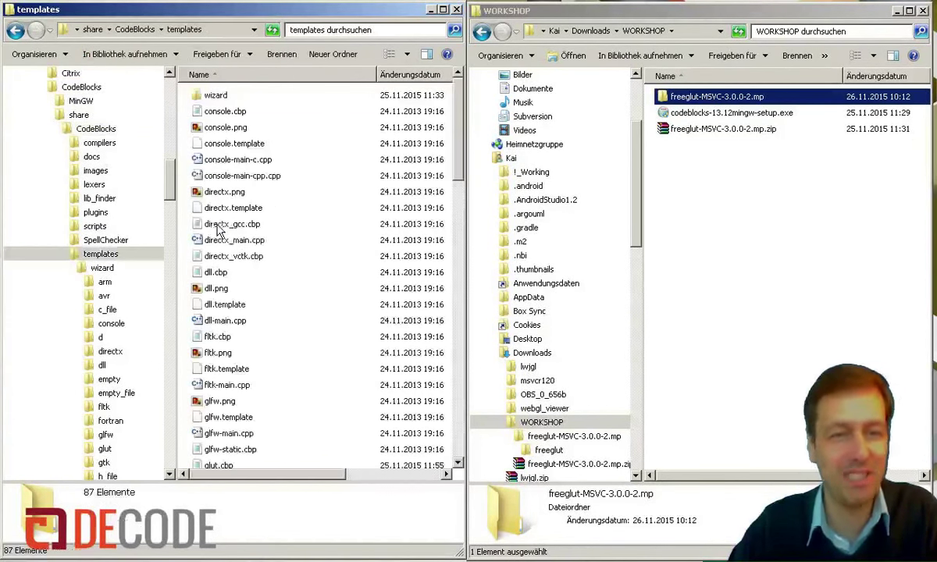
Step: Locate and select the glut.cbp file in the templates folder
click(221, 257)
scroll(226, 281, down, 3)
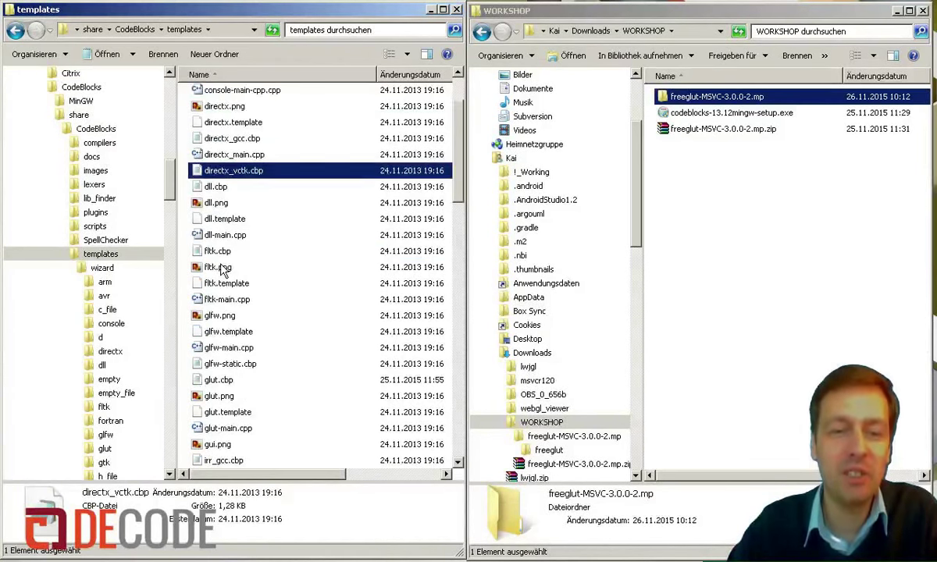
click(220, 331)
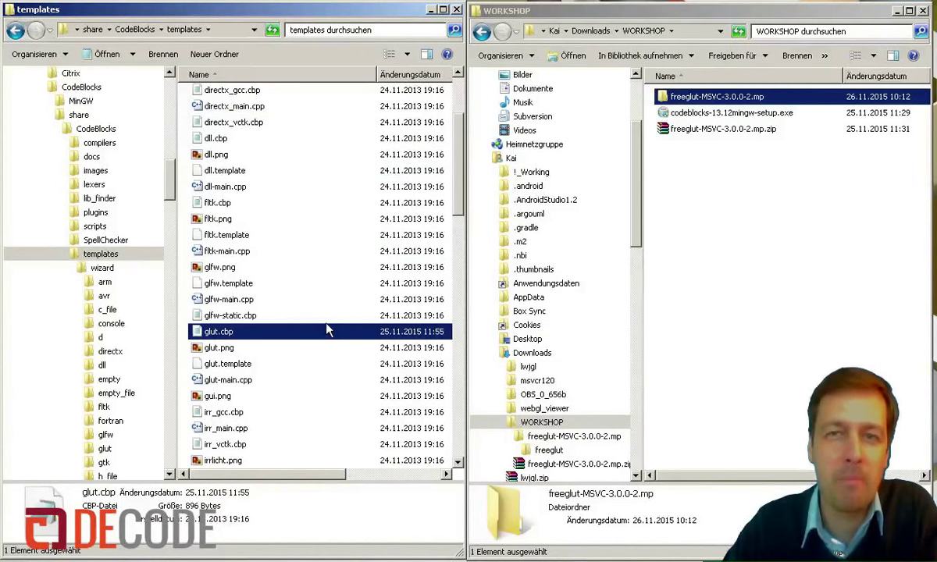
Step: Open glut.cbp for editing in the text editor and position its window so the linker library entries can be read
right_click(228, 334)
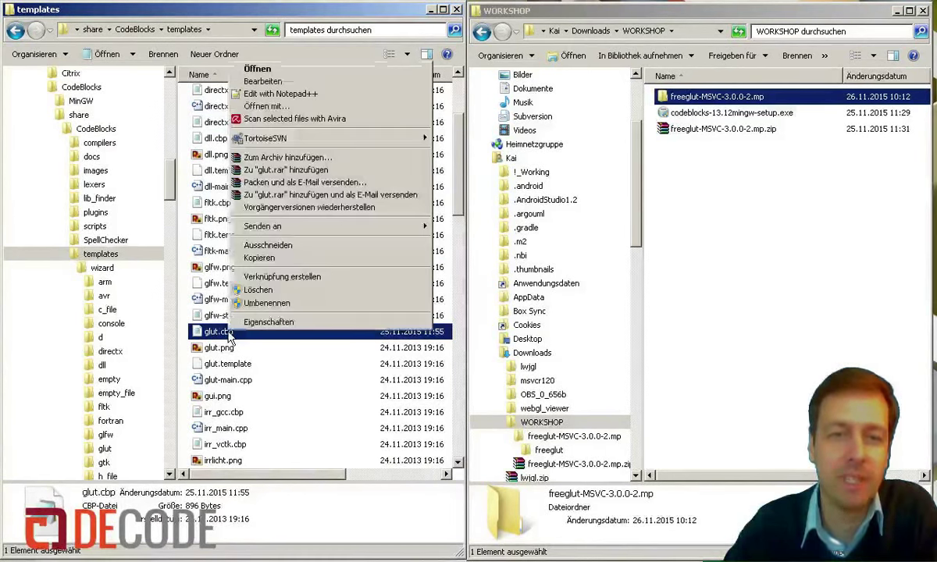
click(263, 81)
drag(371, 54, 459, 81)
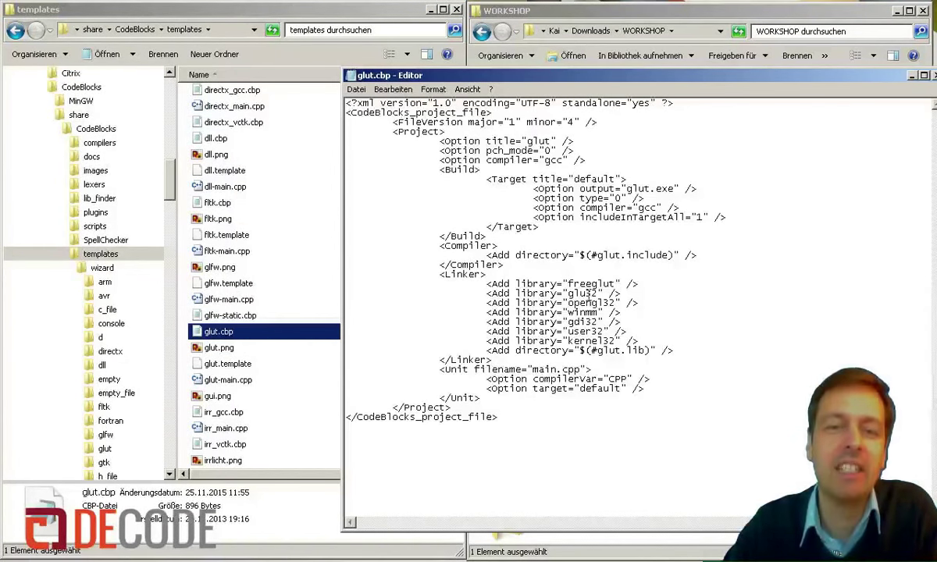
drag(448, 76, 432, 41)
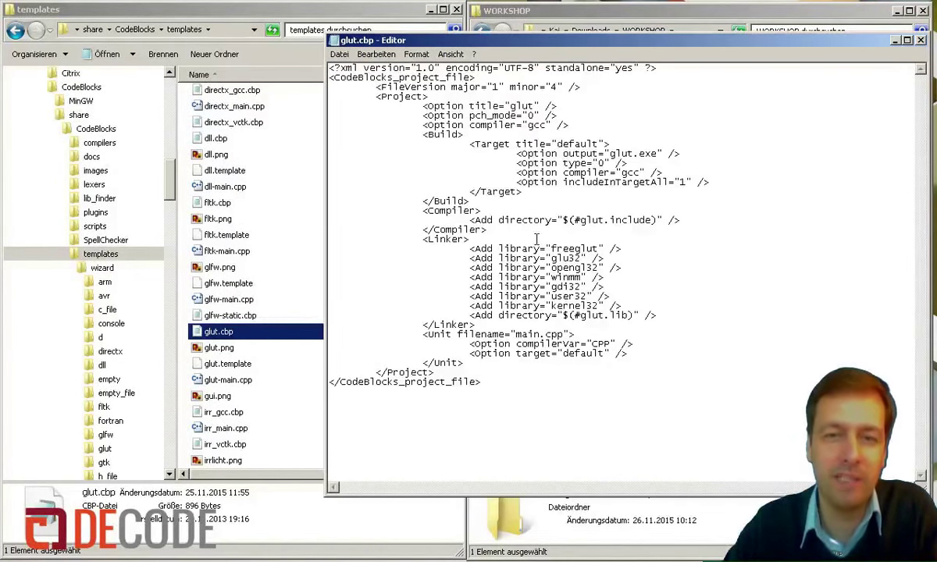
Step: Change the first linker library entry in glut.cbp to glut32, and restore it to freeglut
drag(551, 248, 597, 245)
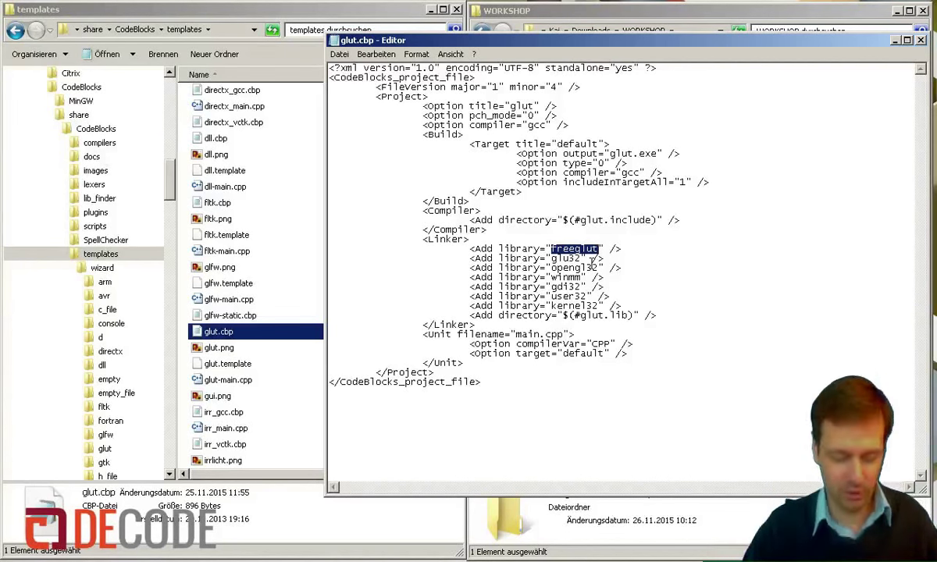
text(glut32)
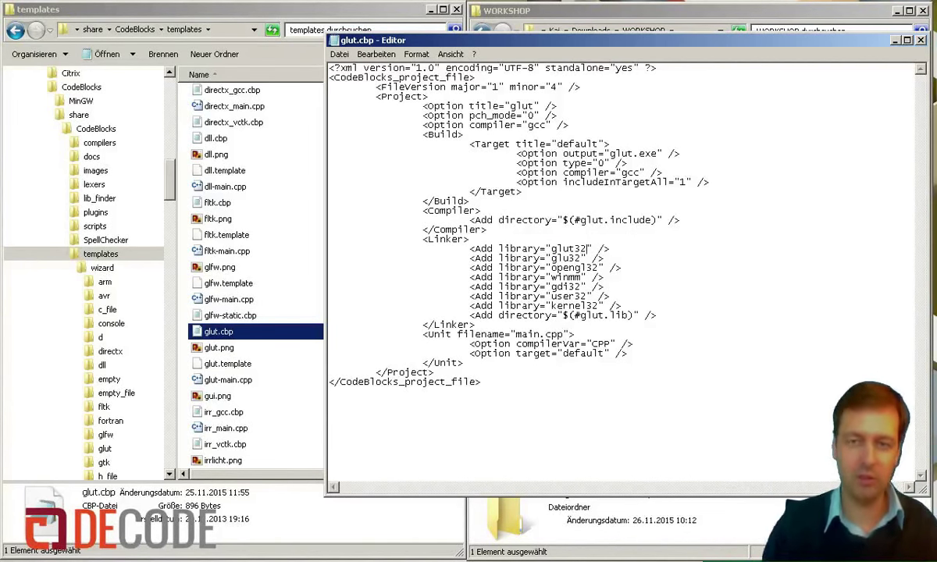
key(BackSpace)
key(BackSpace)
key(BackSpace)
key(BackSpace)
key(BackSpace)
key(BackSpace)
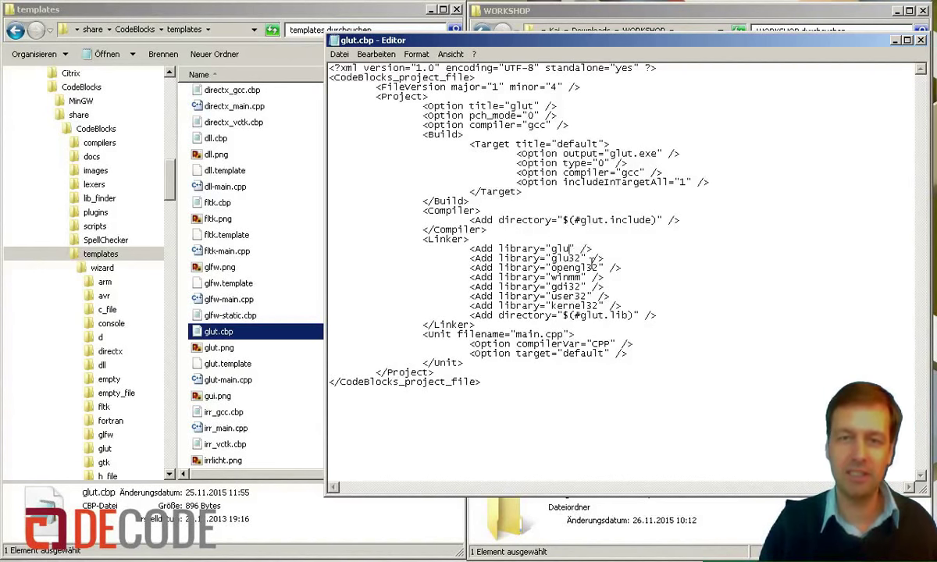
text(freeglut)
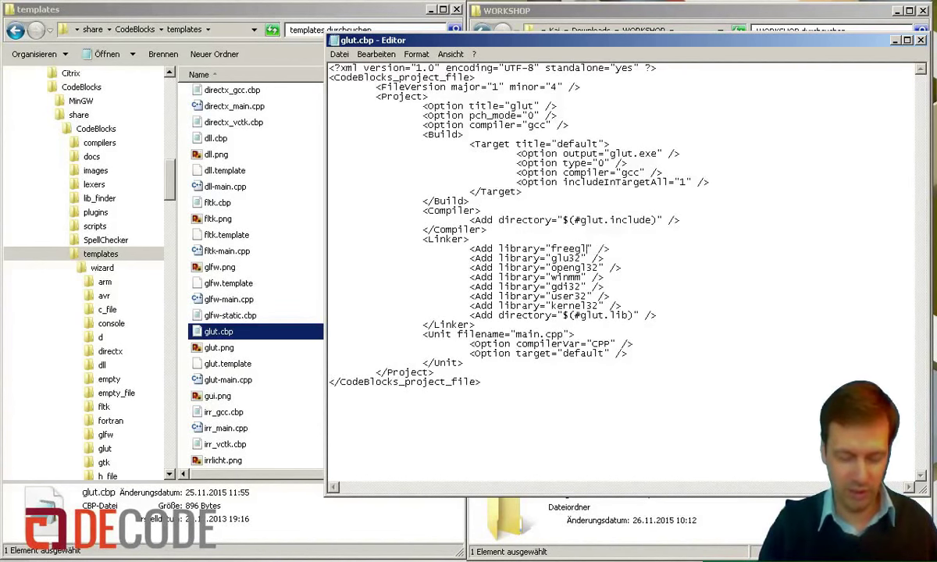
click(637, 249)
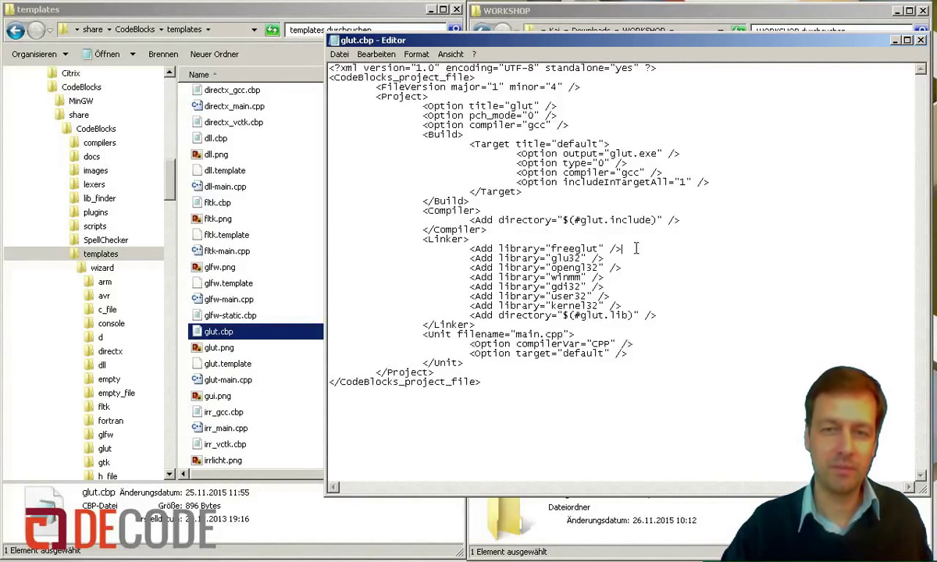
Step: Close glut.cbp and discard the unsaved changes
drag(732, 44, 607, 48)
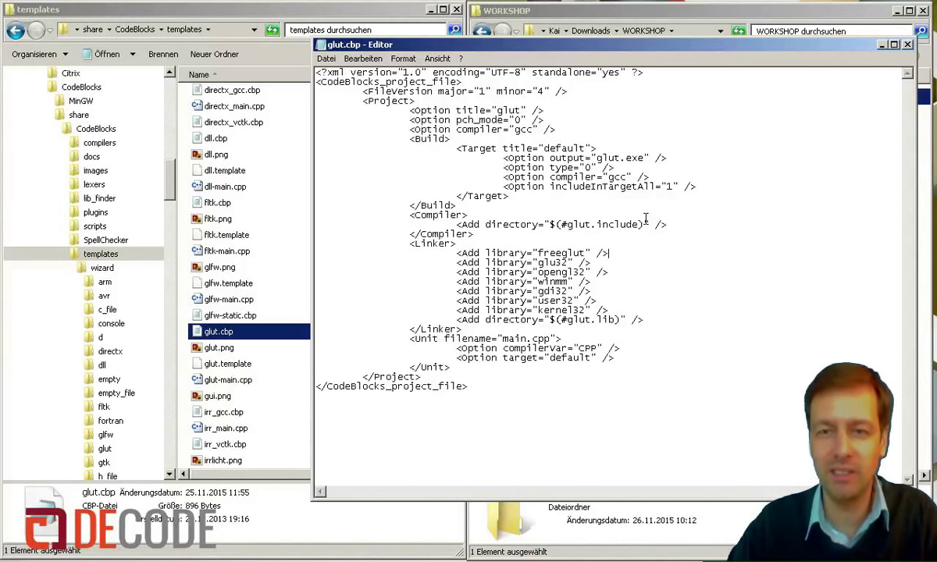
click(326, 59)
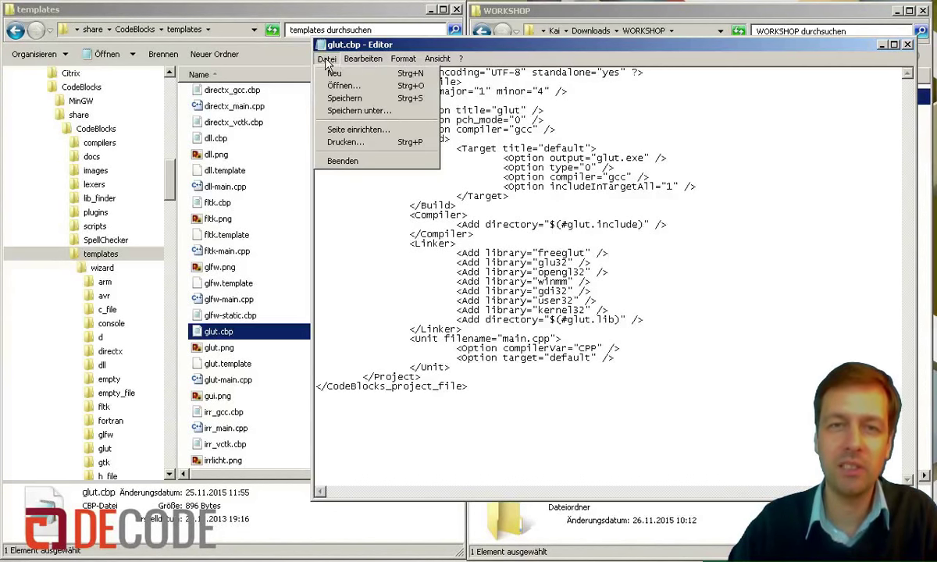
click(334, 100)
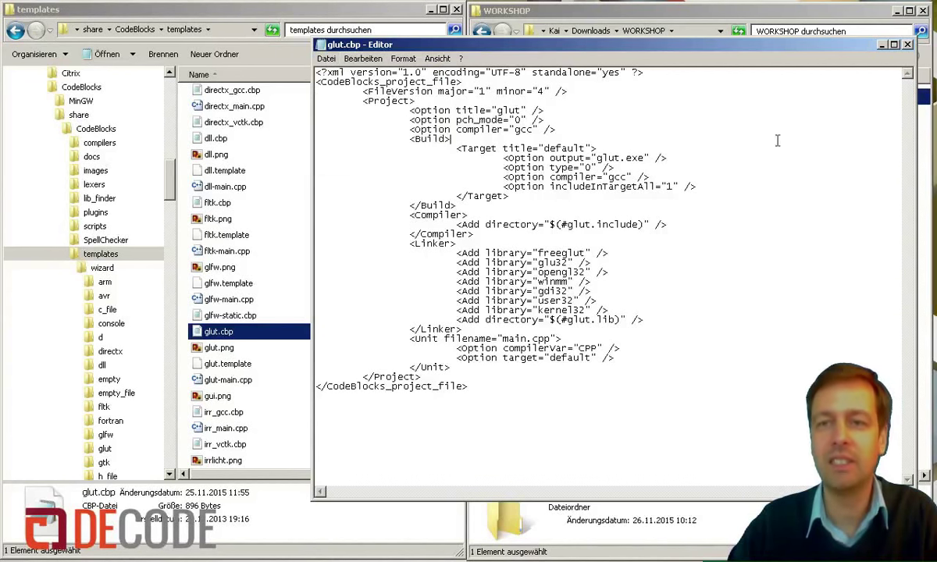
click(907, 45)
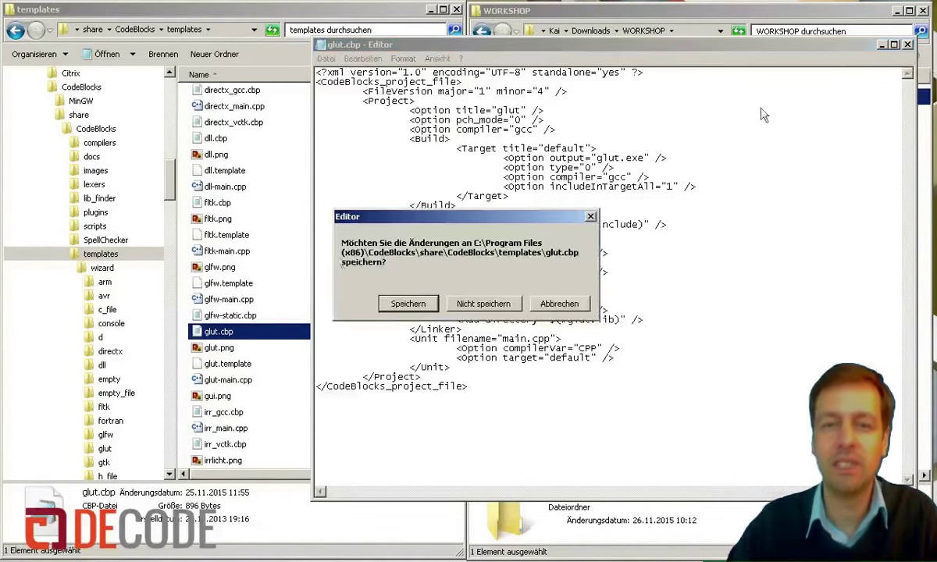
click(467, 304)
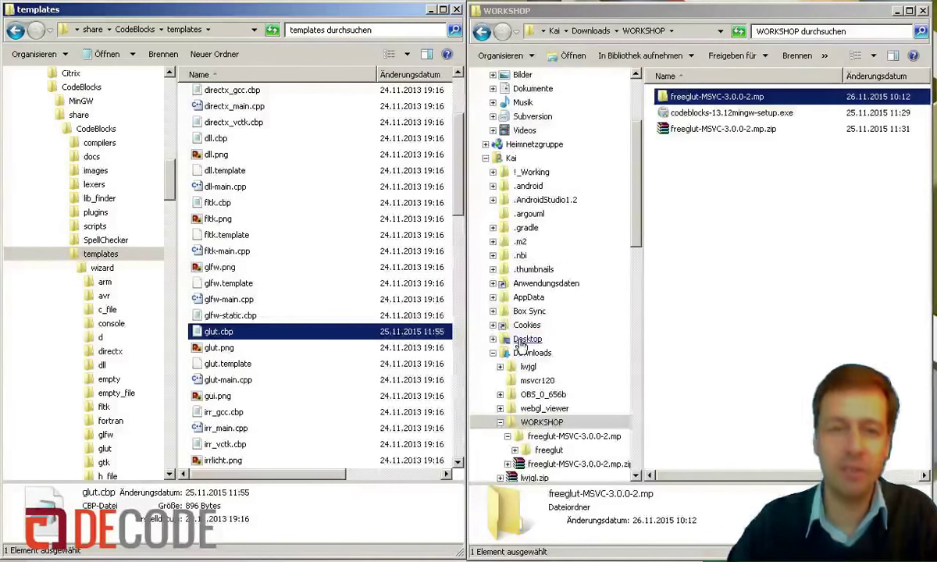
Step: Minimize the WORKSHOP and templates folder windows and select the CodeBlocks shortcut on the desktop
click(695, 226)
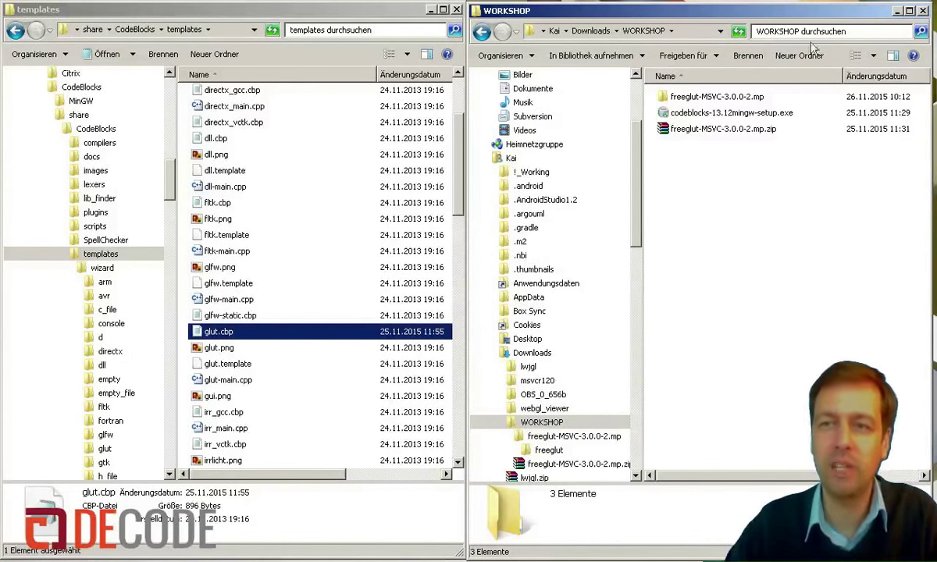
click(898, 15)
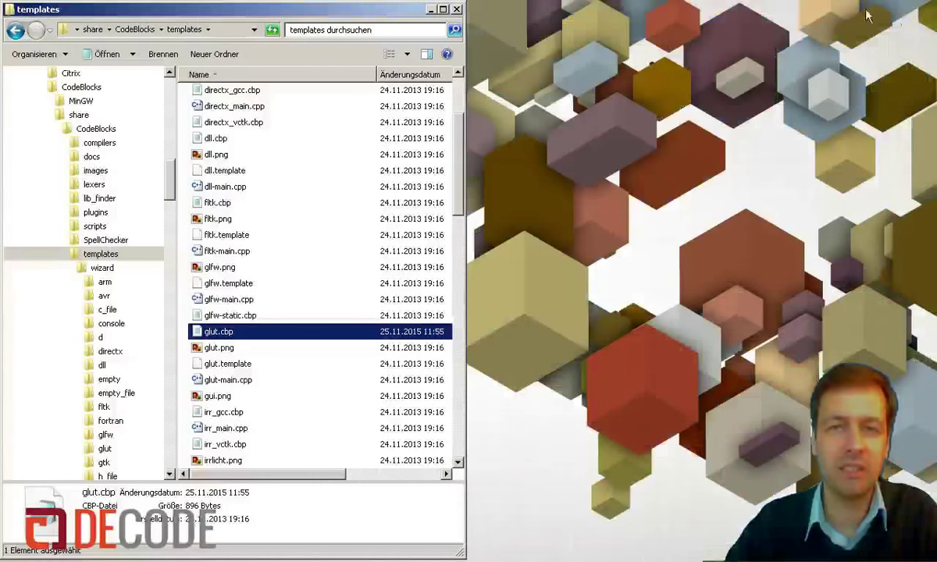
click(431, 11)
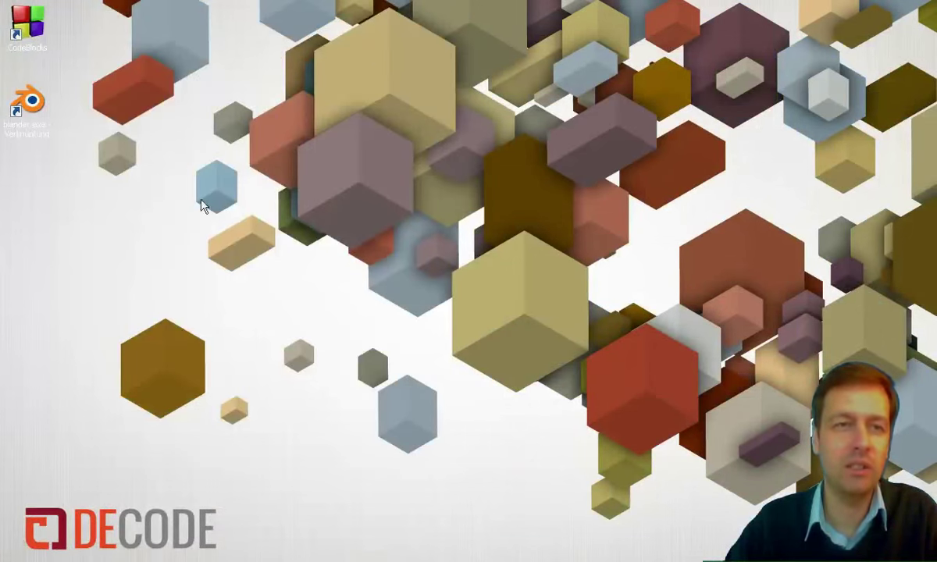
click(22, 35)
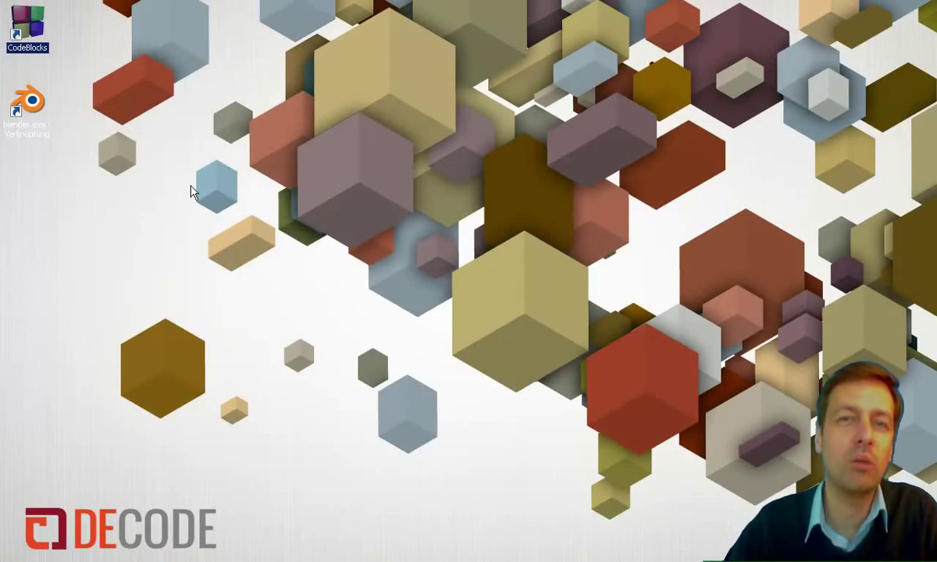